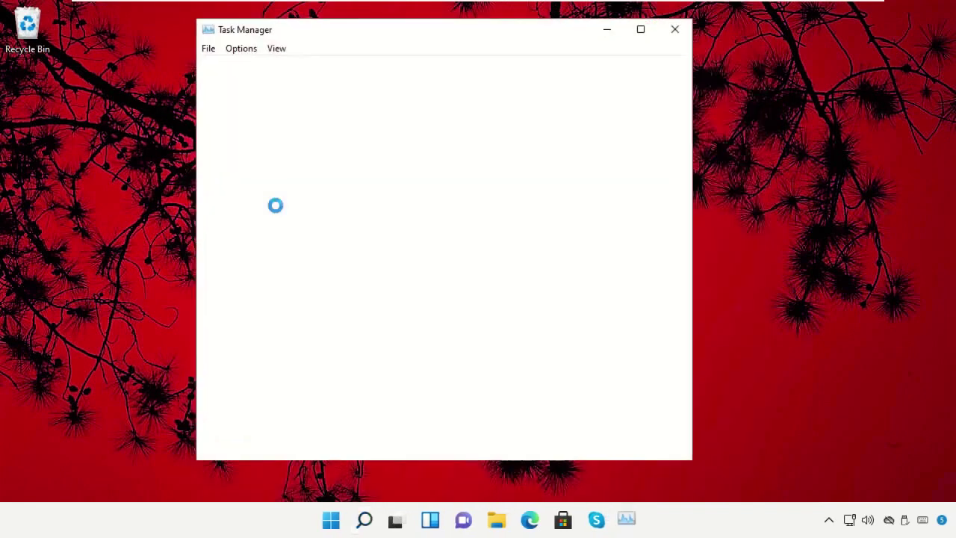
Step: Start creating a new task in Task Manager and browse to the Windows folder on Local Disk (C:)
left_click(209, 49)
left_click(229, 68)
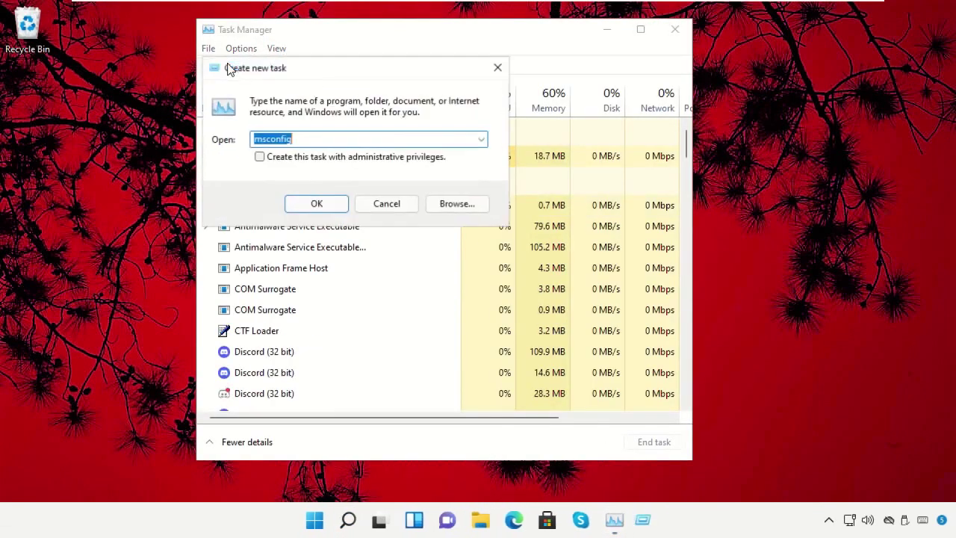
left_click(458, 205)
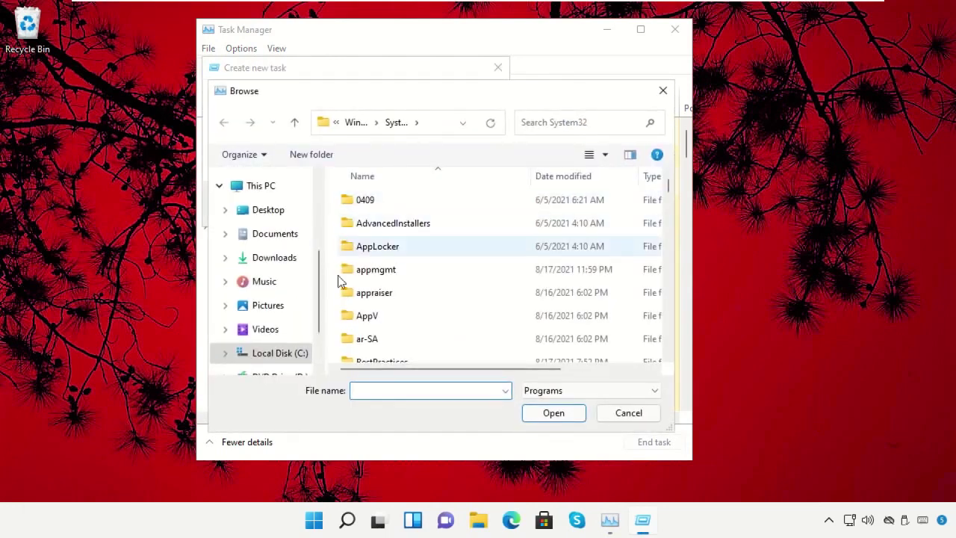
left_click(282, 354)
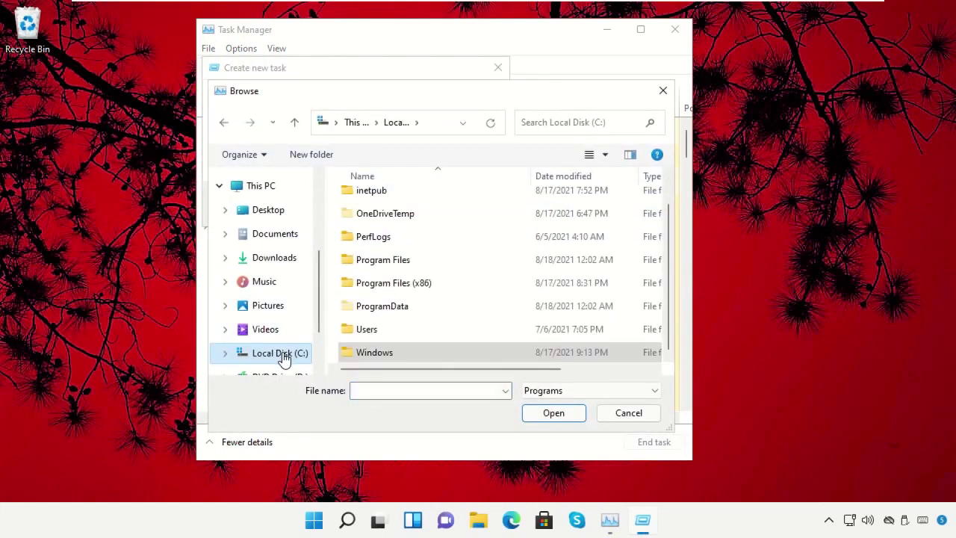
left_click(267, 187)
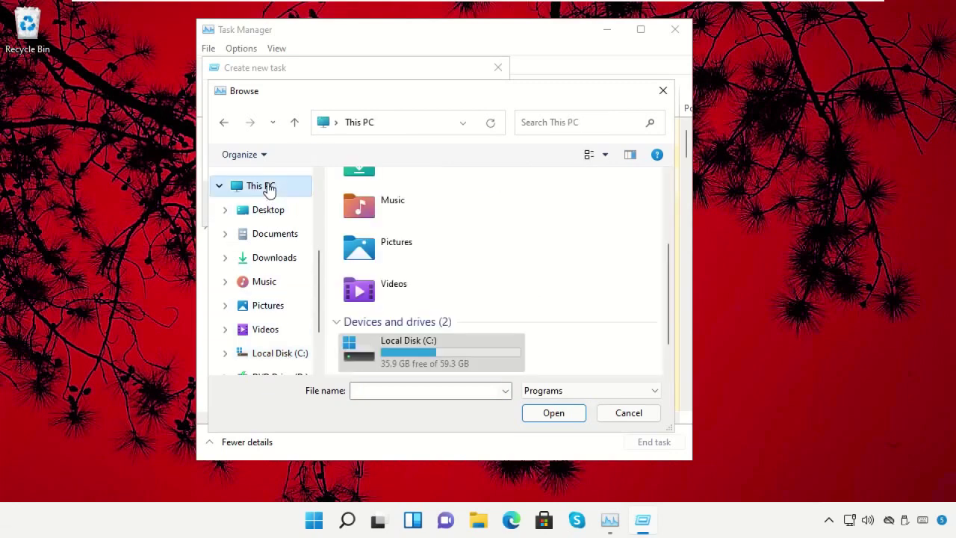
double_click(408, 349)
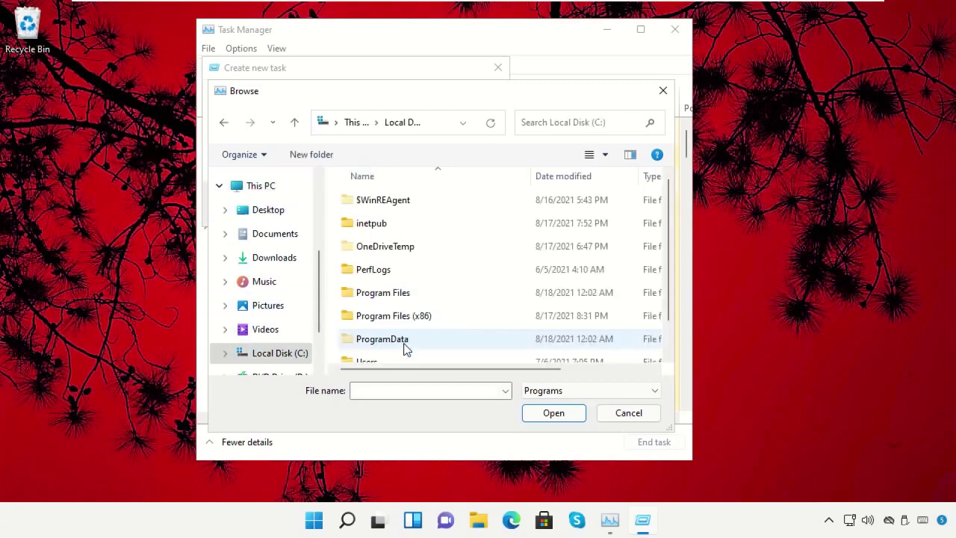
scroll(409, 317, "down", 1)
left_click(396, 353)
double_click(396, 353)
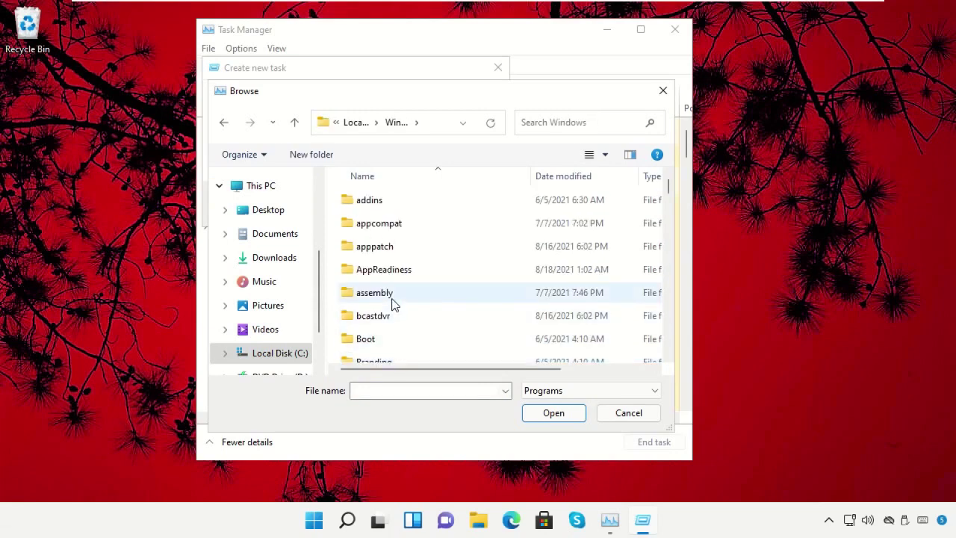
Step: Open the System32 folder inside the Windows folder
scroll(393, 305, "down", 3)
scroll(393, 306, "down", 10)
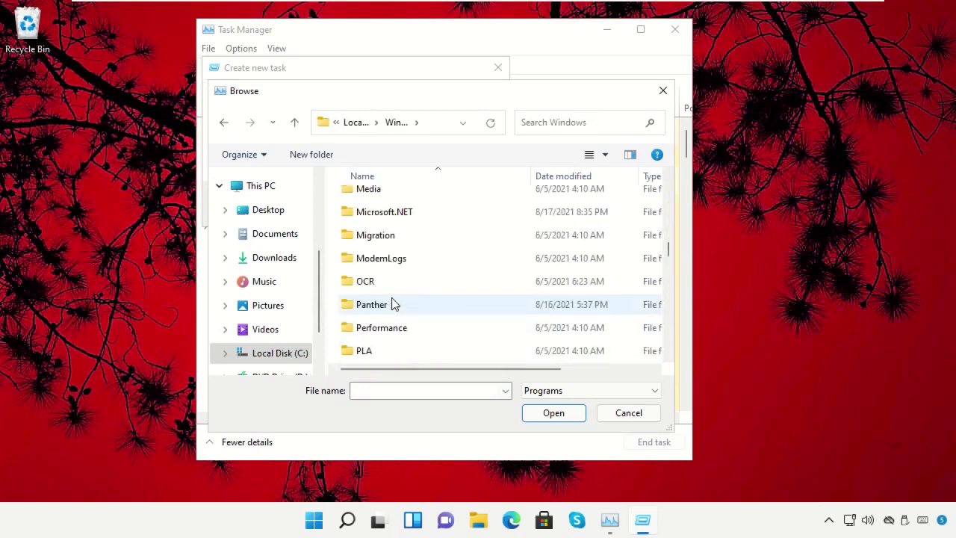
scroll(394, 306, "down", 7)
left_click(401, 284)
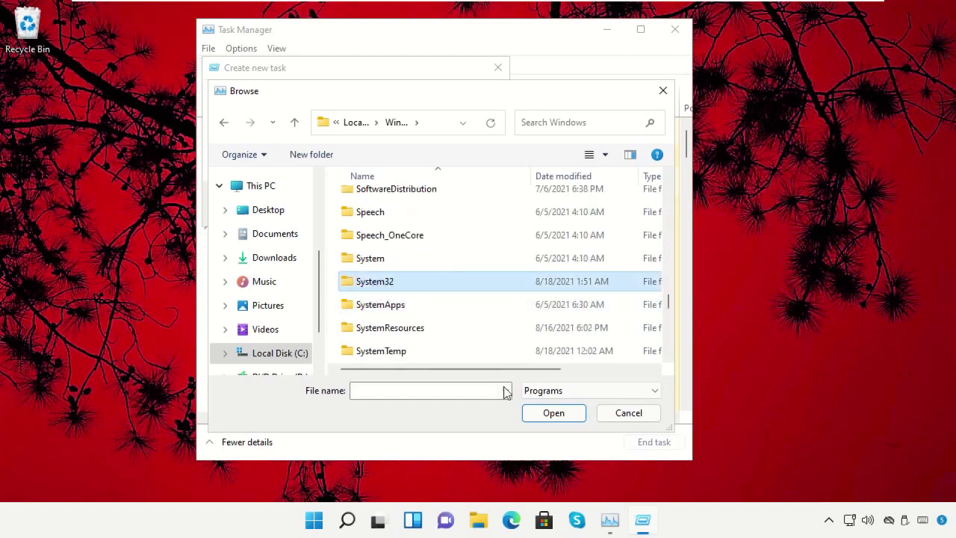
left_click(554, 414)
Step: Choose the cmd program in System32 as the program for the new task
left_click(403, 314)
type("ch")
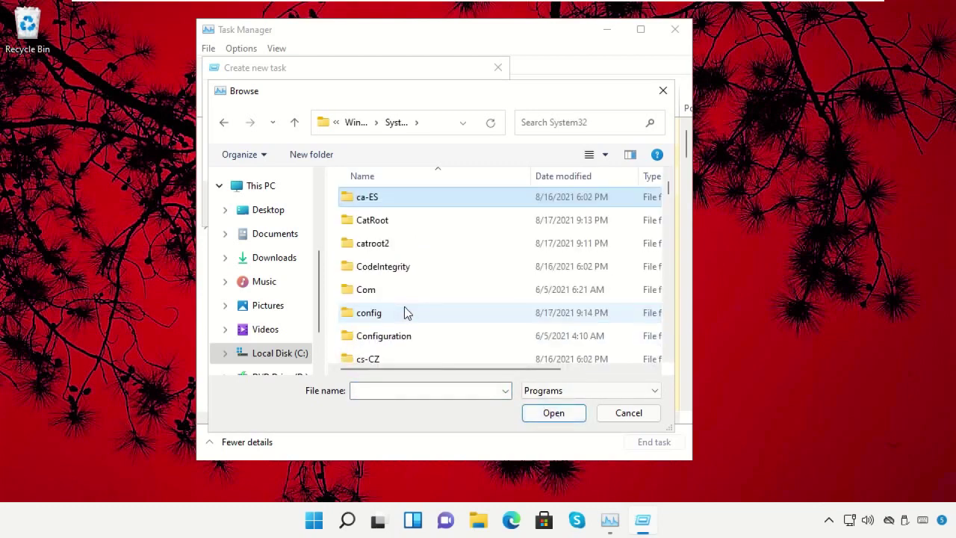
scroll(407, 313, "down", 3)
scroll(406, 310, "down", 3)
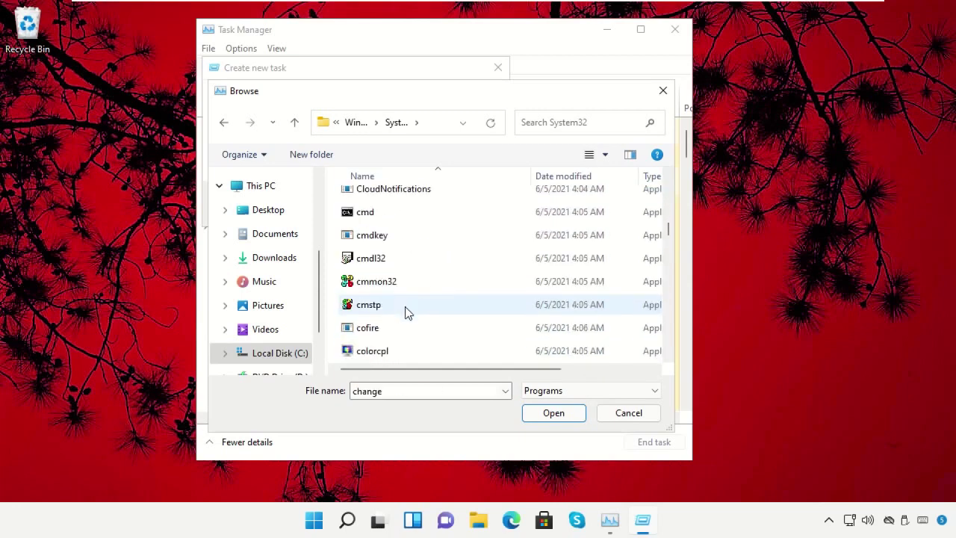
scroll(406, 314, "up", 1)
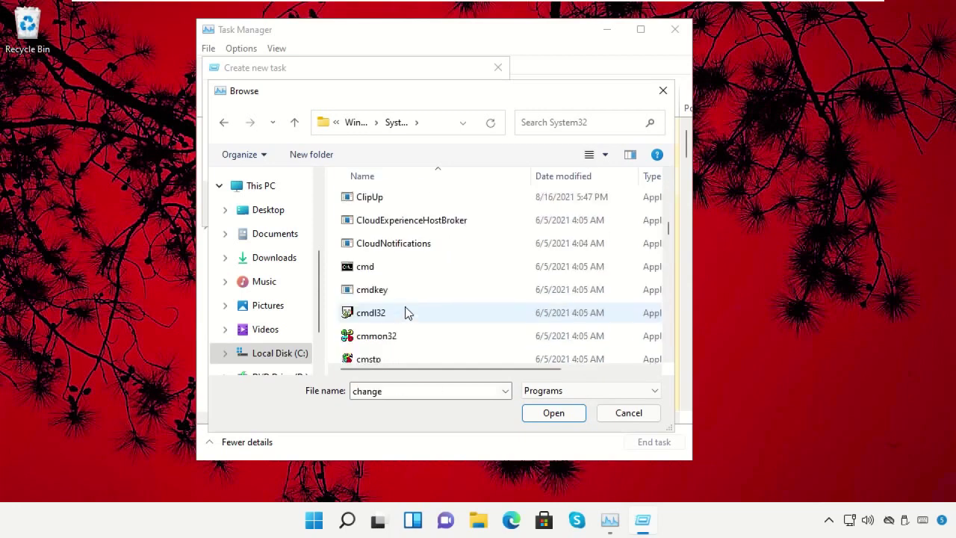
left_click(372, 273)
left_click(554, 413)
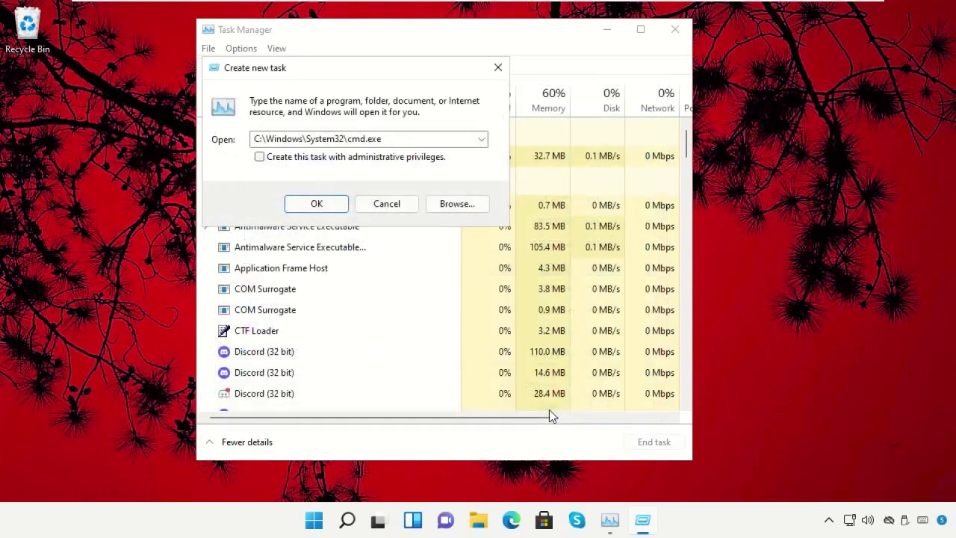
Step: Run the cmd.exe task with administrative privileges and close Task Manager
left_click(259, 158)
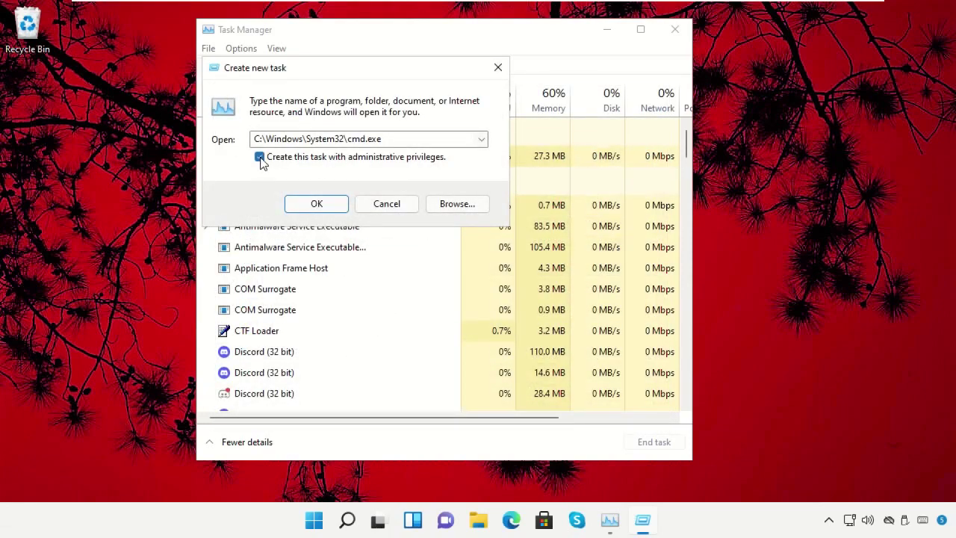
left_click(319, 206)
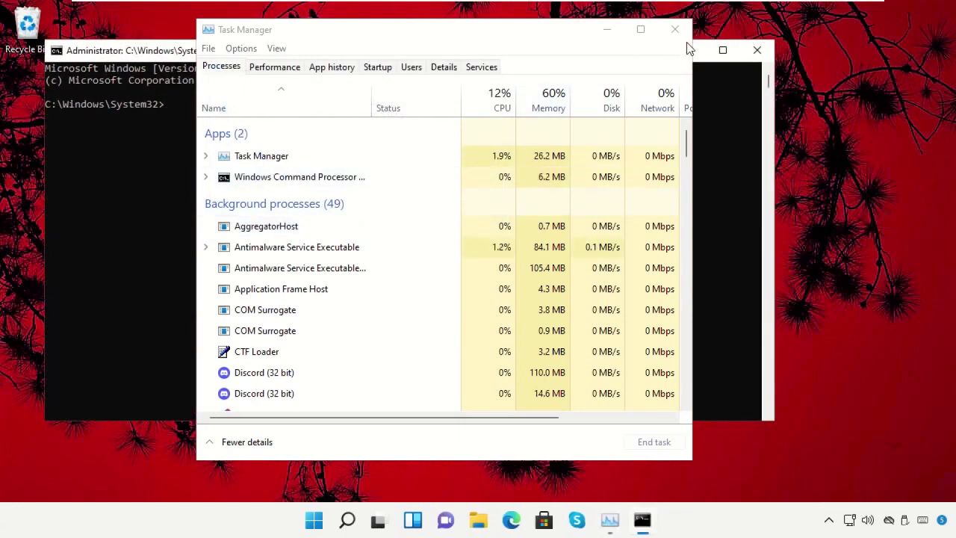
left_click(676, 30)
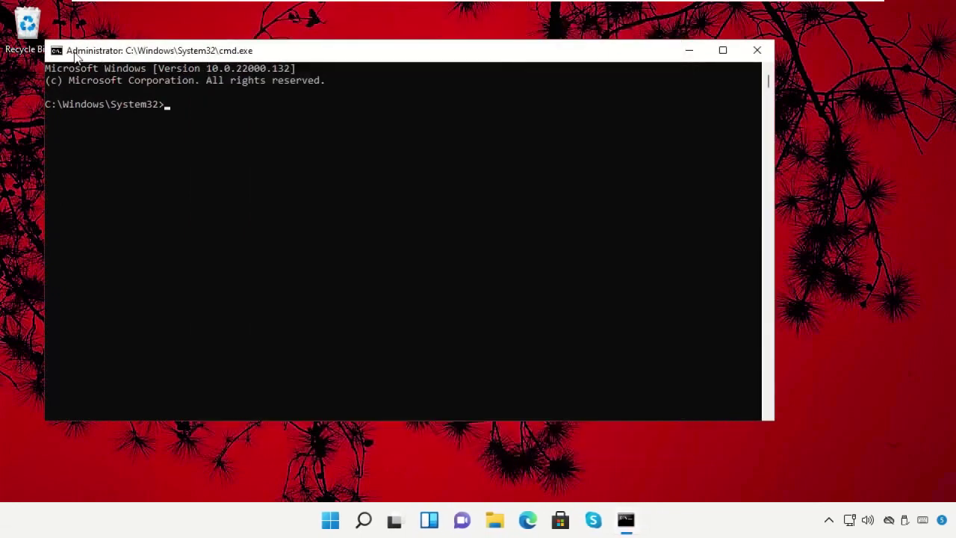
Step: Shrink the Command Prompt window, refresh the policies with gpupdate and exit the console
left_click_drag(45, 40, 228, 104)
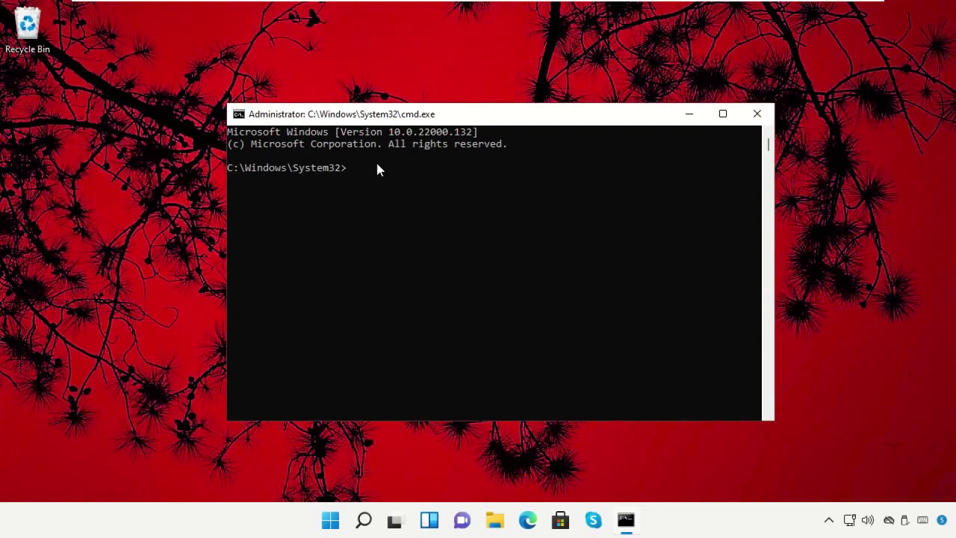
type("date")
key("Return")
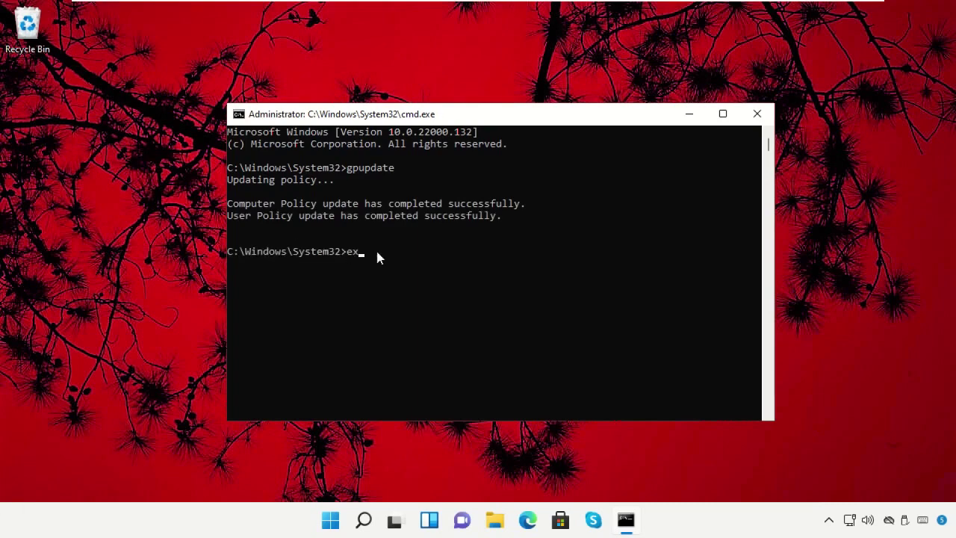
key("Return")
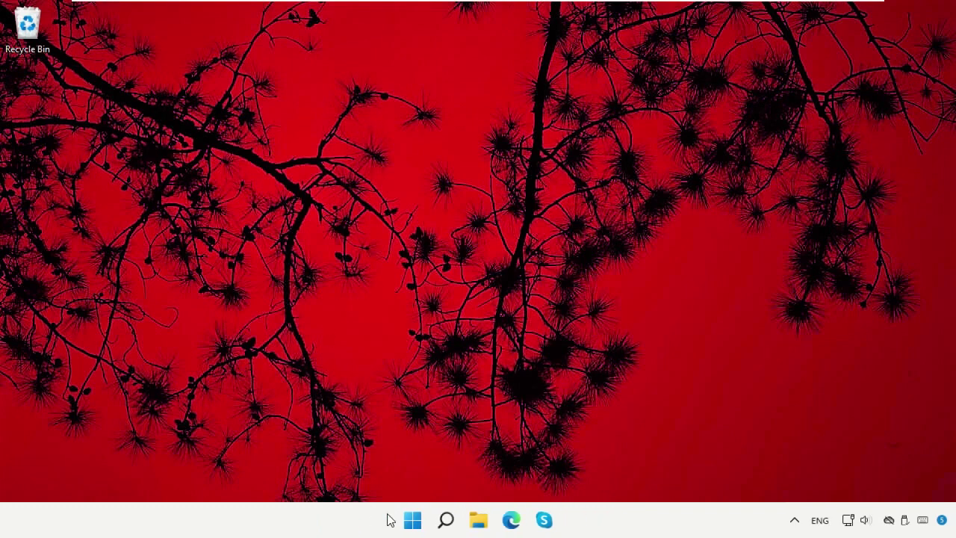
Step: Restart the Windows Explorer process from Task Manager and close Task Manager
right_click(412, 520)
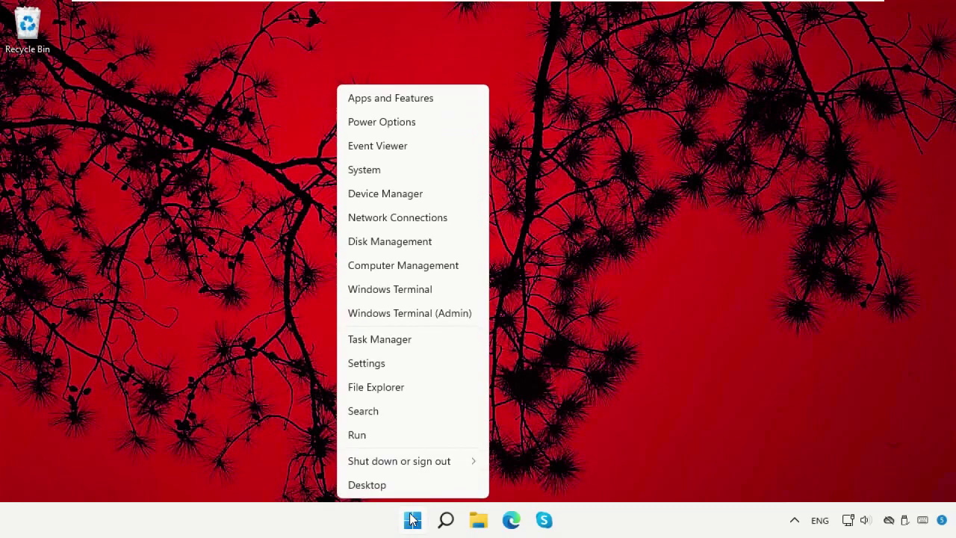
left_click(415, 344)
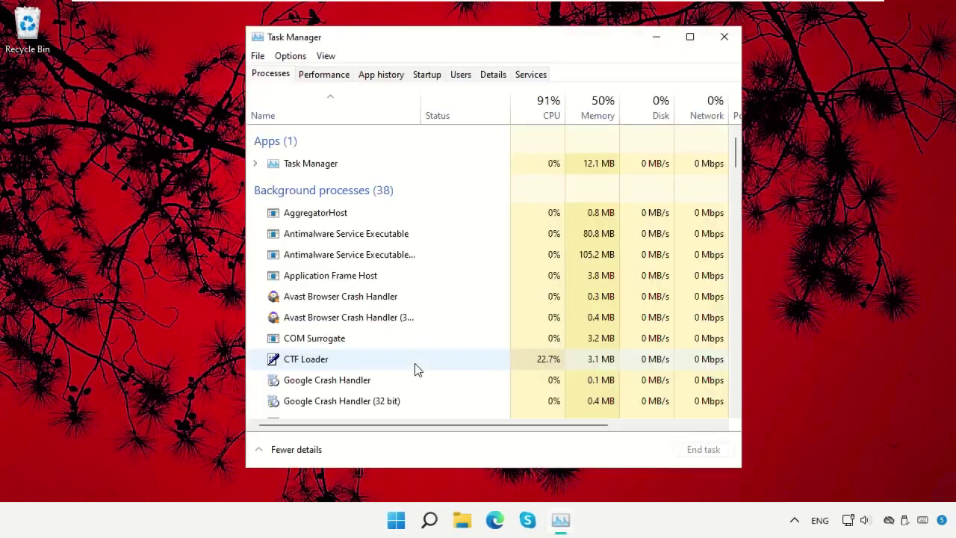
scroll(578, 252, "down", 20)
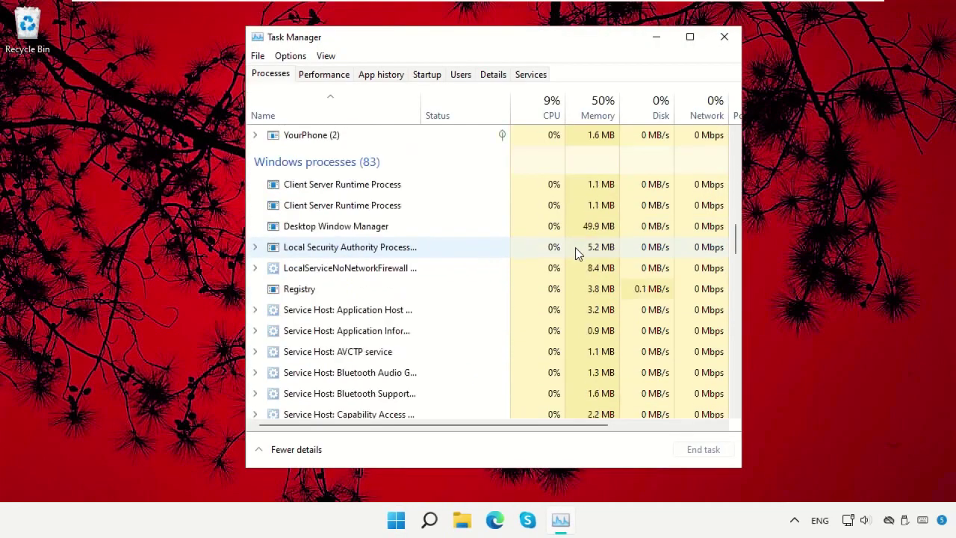
left_click(437, 330)
right_click(360, 326)
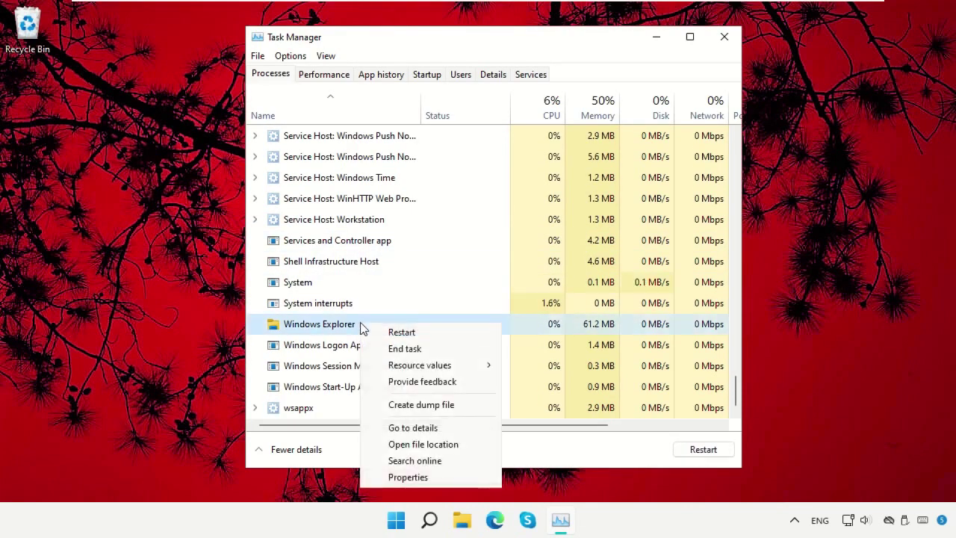
left_click(402, 333)
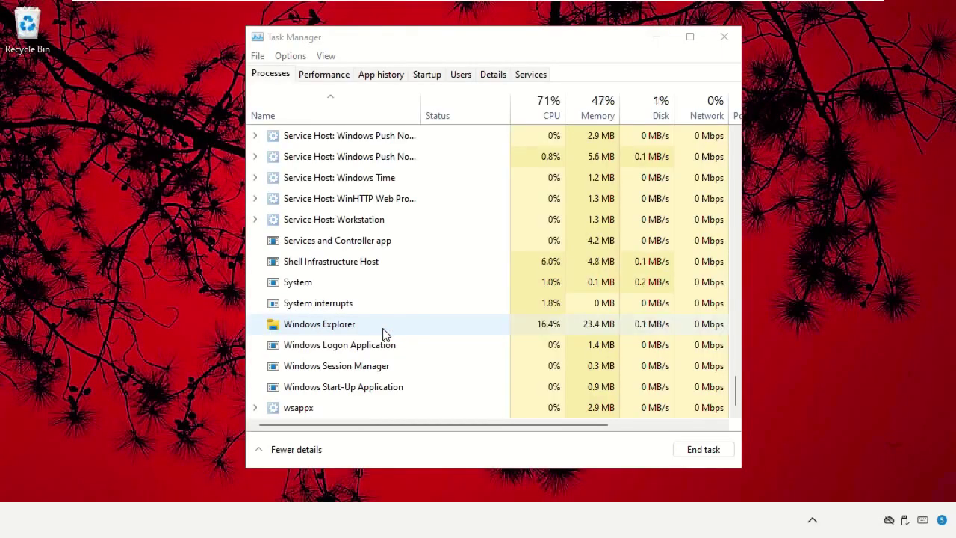
left_click(724, 37)
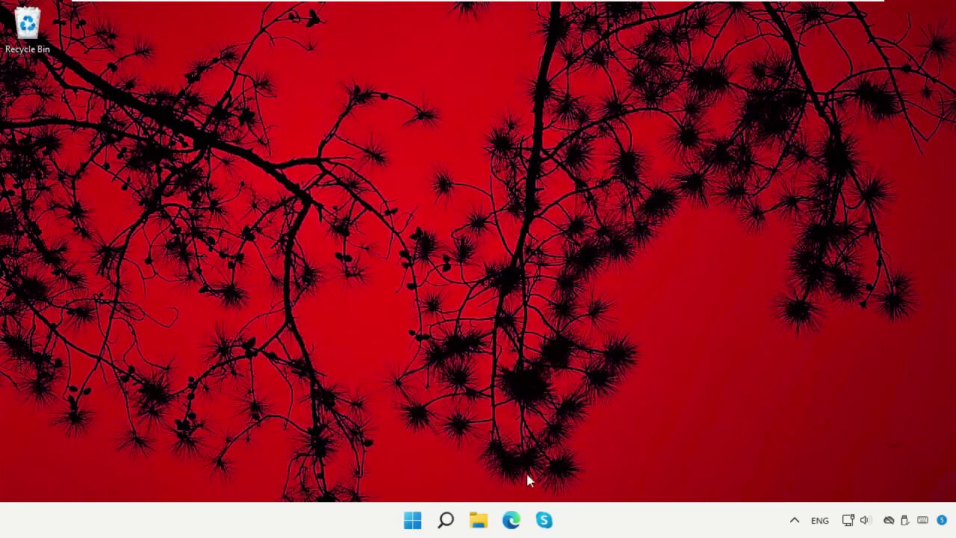
Step: Open the Folder Options for Quick access in File Explorer and move the dialog higher up
left_click(479, 520)
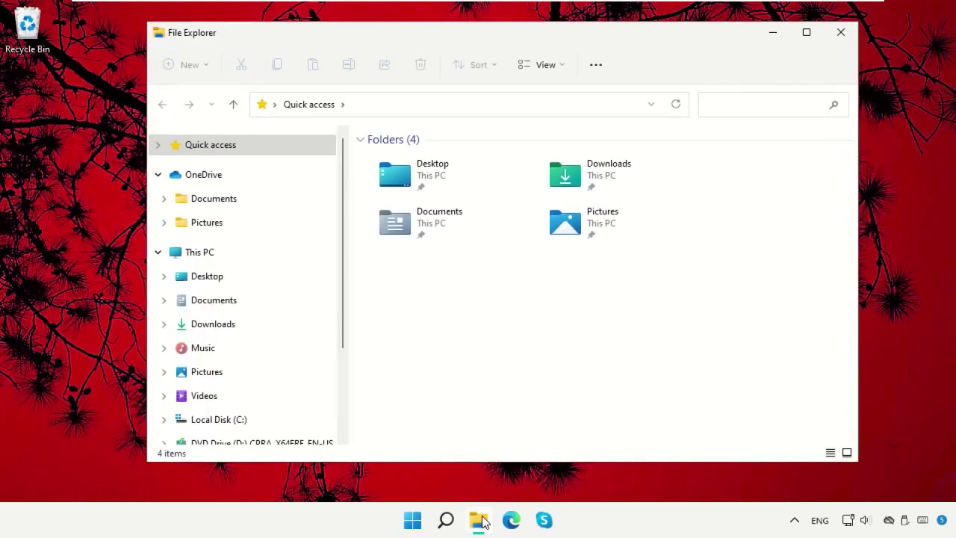
right_click(266, 152)
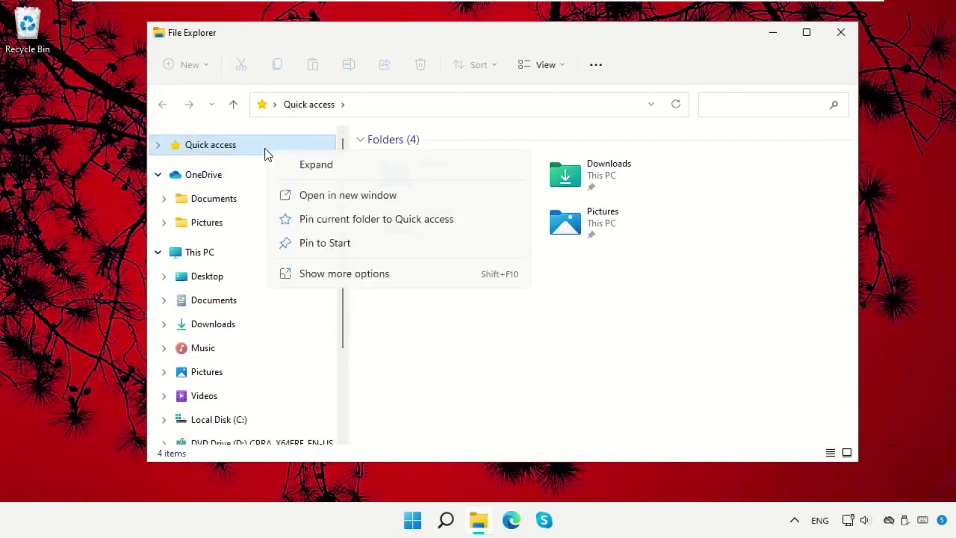
left_click(345, 276)
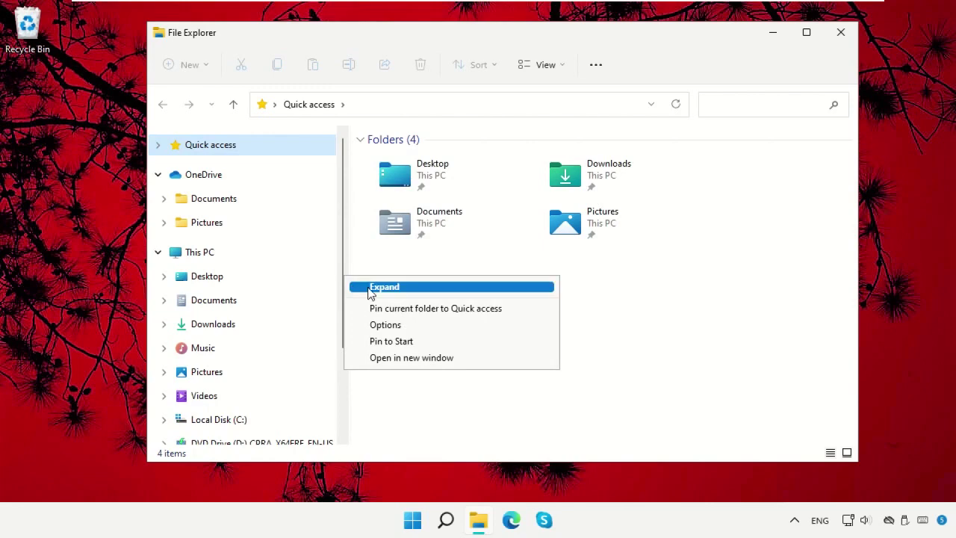
left_click(374, 325)
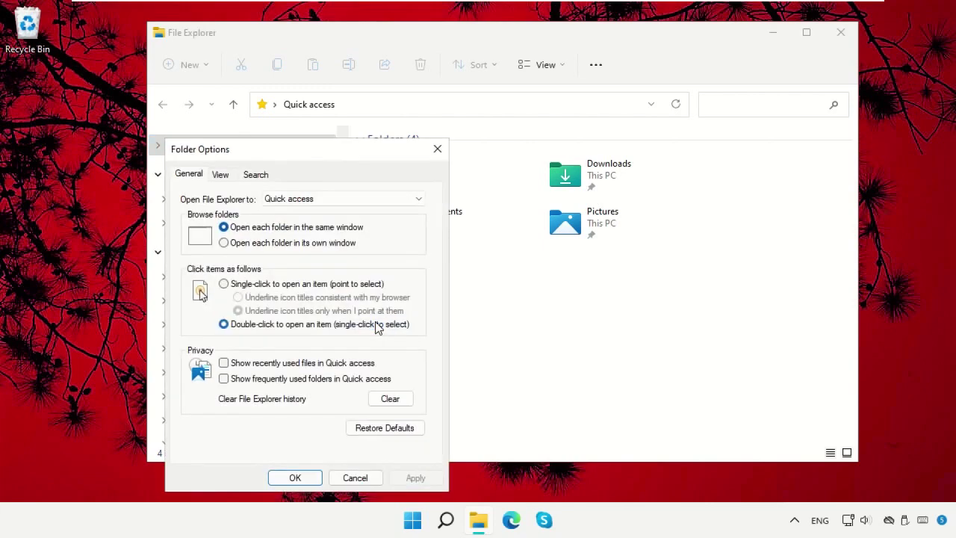
left_click_drag(352, 155, 430, 44)
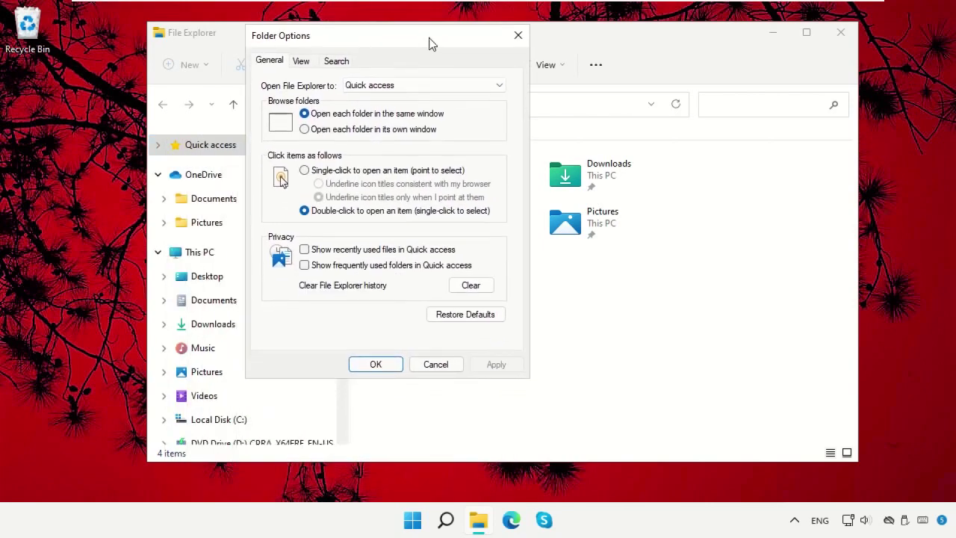
Step: Enable always searching file names and contents in non-indexed locations, apply the folder options and close File Explorer
left_click(334, 63)
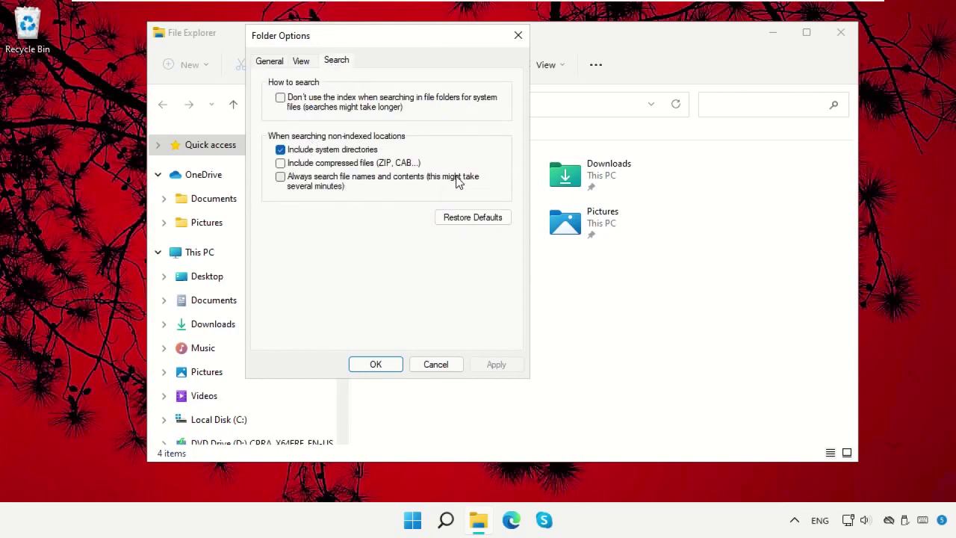
left_click(280, 179)
left_click(499, 369)
left_click(376, 365)
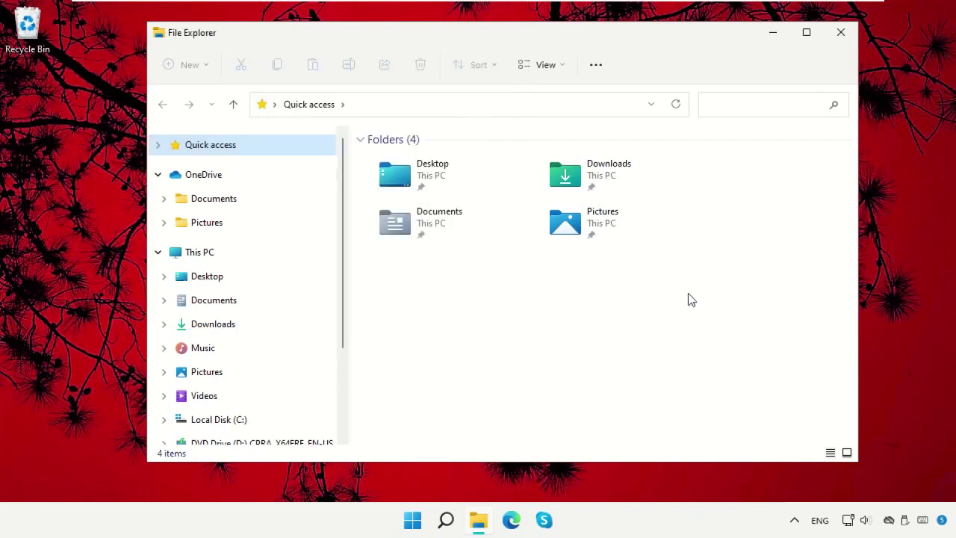
left_click(840, 34)
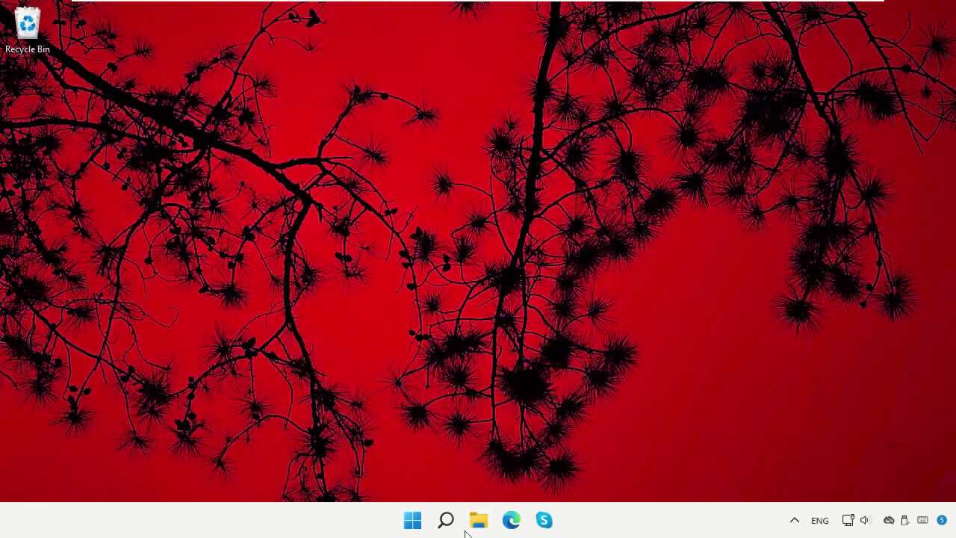
Step: Open the Services console from Task Manager's services list and close Task Manager
right_click(405, 526)
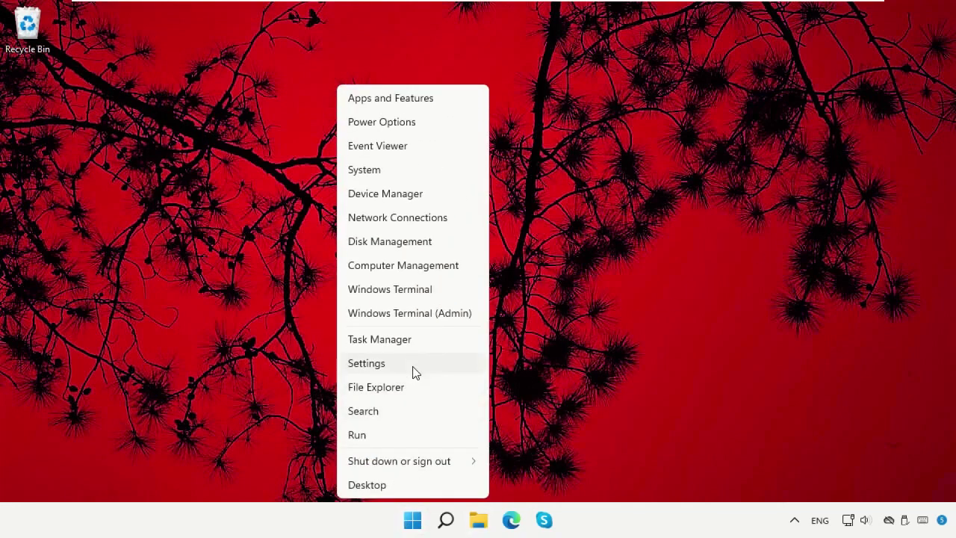
left_click(413, 345)
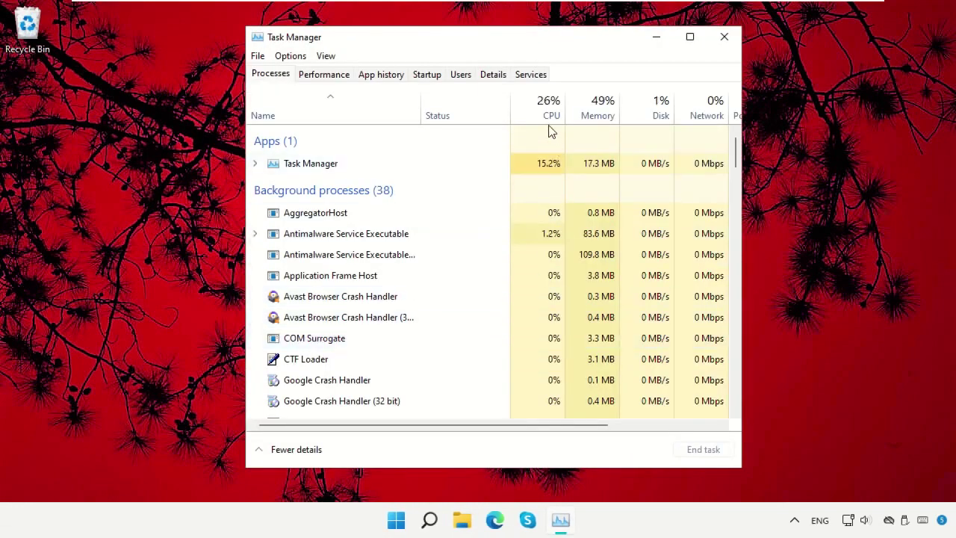
left_click(544, 78)
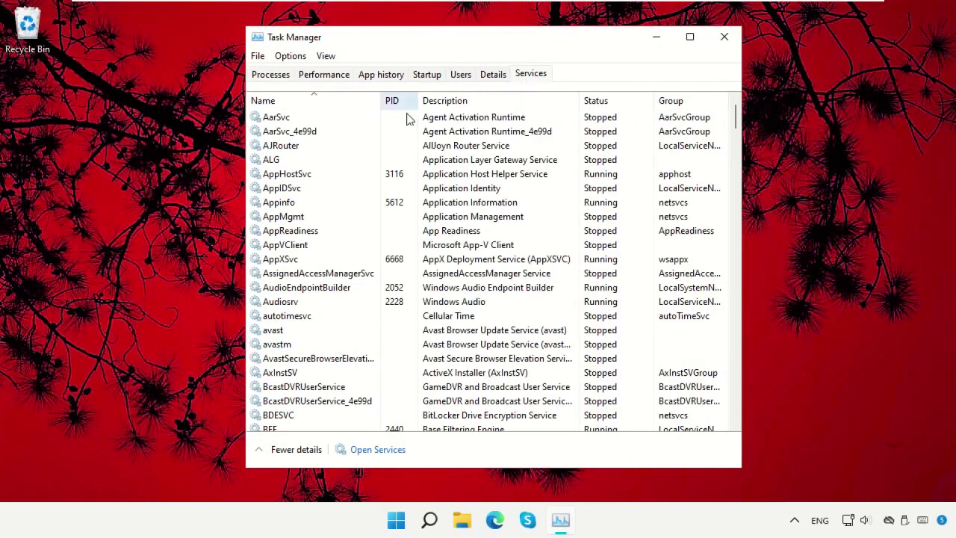
left_click(366, 450)
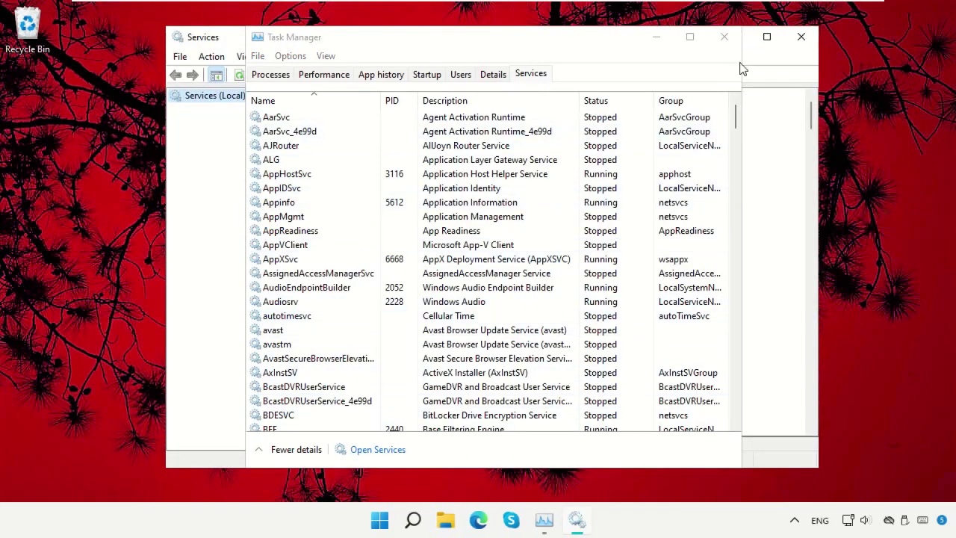
left_click(724, 37)
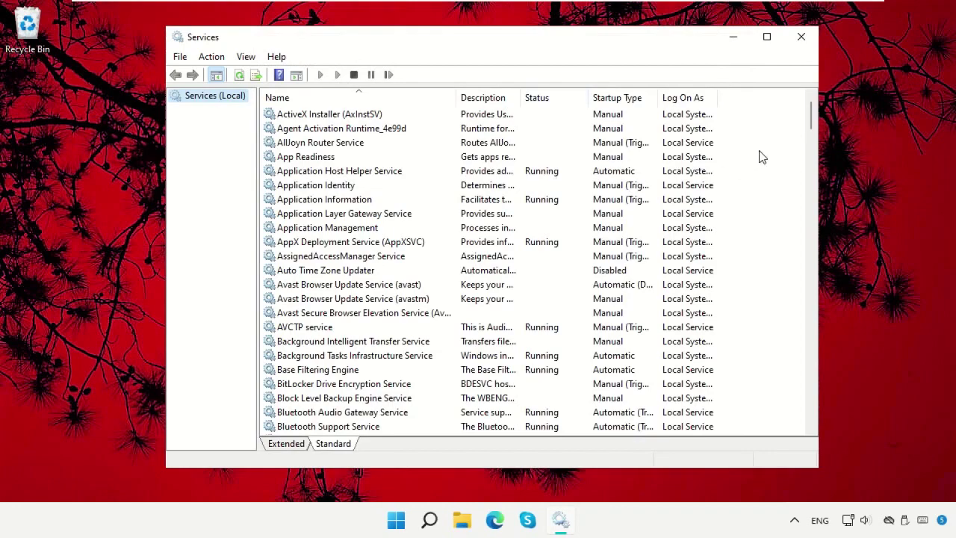
Step: Set the Windows Search service's startup type to Automatic, apply the change and close the Services console
left_click_drag(813, 122, 772, 441)
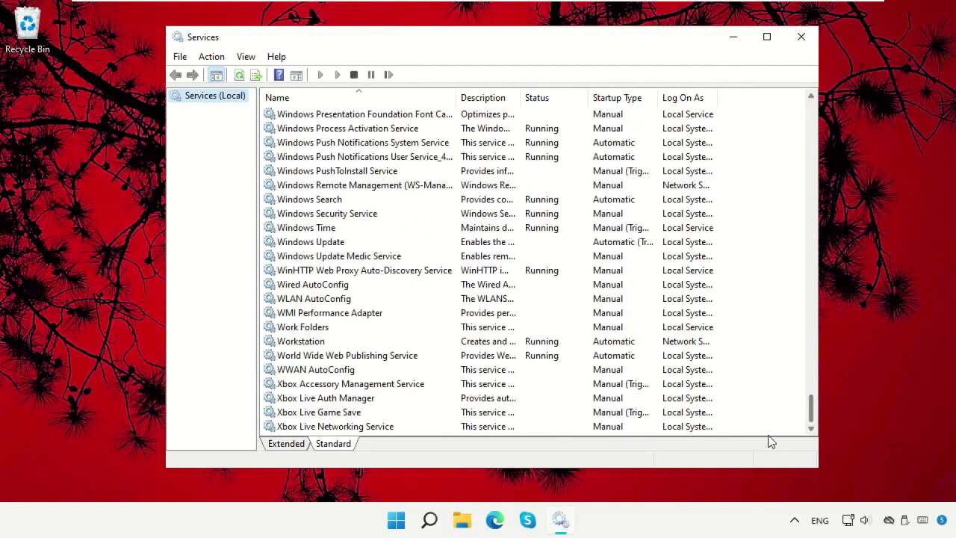
left_click(336, 202)
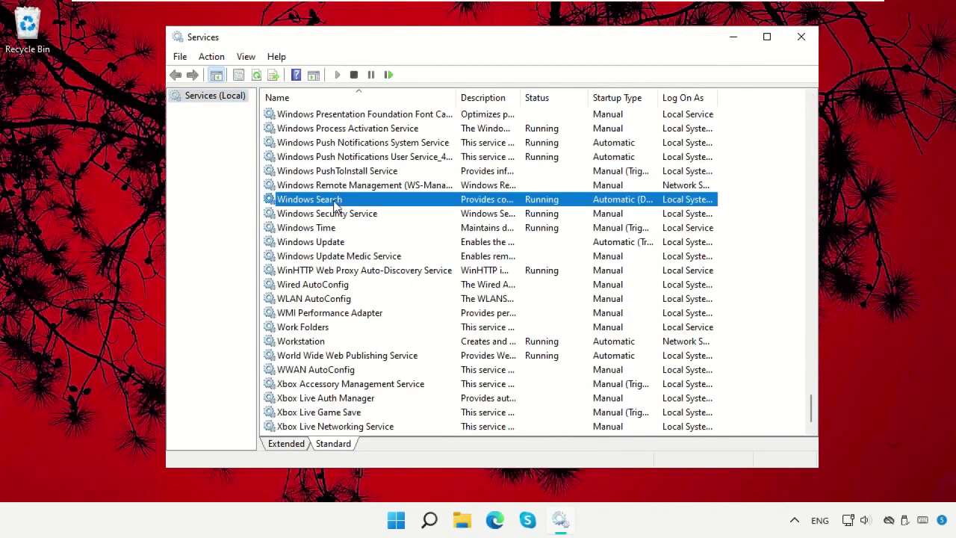
right_click(336, 201)
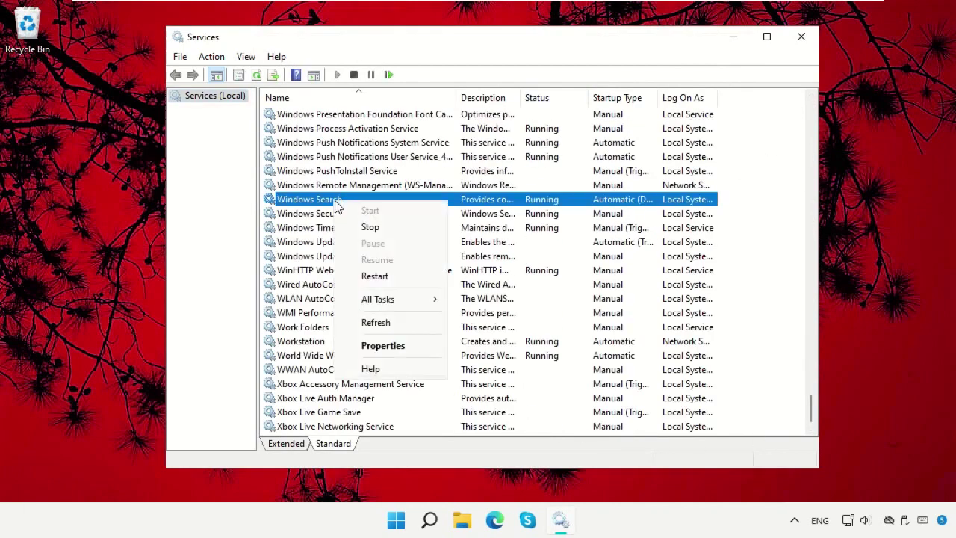
left_click(397, 346)
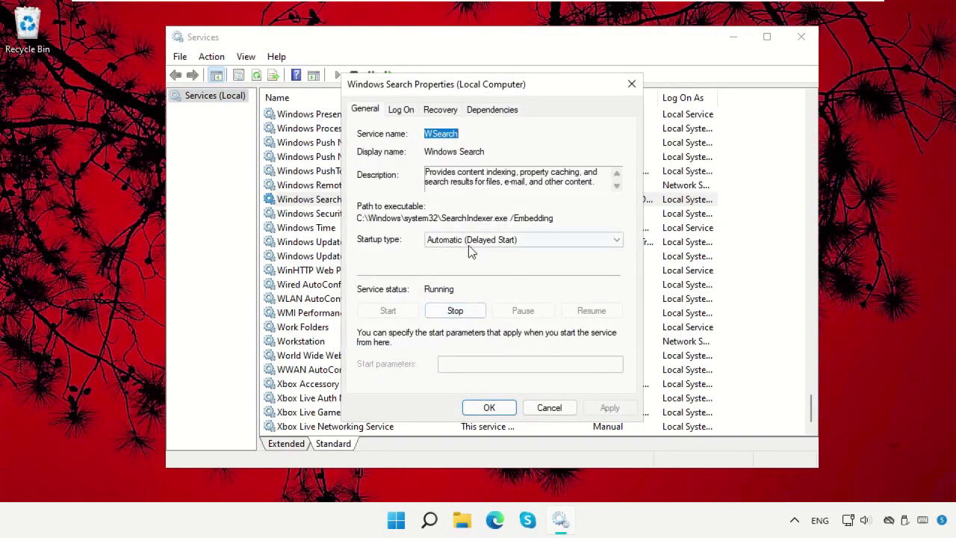
left_click(516, 240)
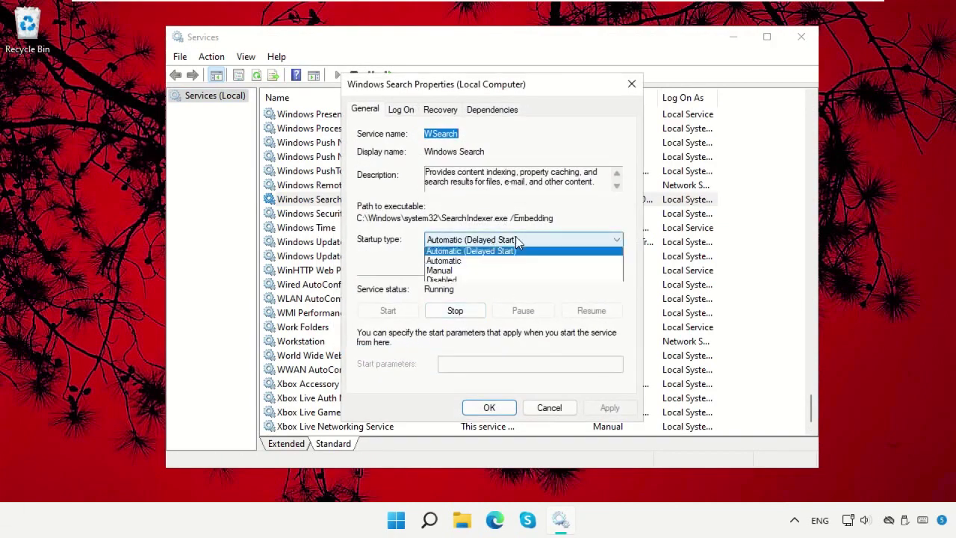
left_click(471, 263)
left_click(610, 409)
left_click(489, 407)
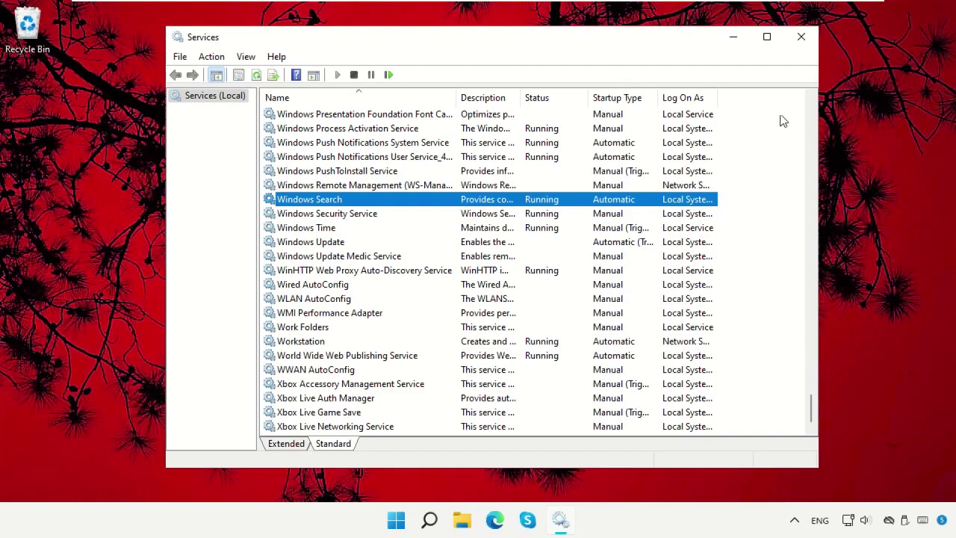
left_click(797, 41)
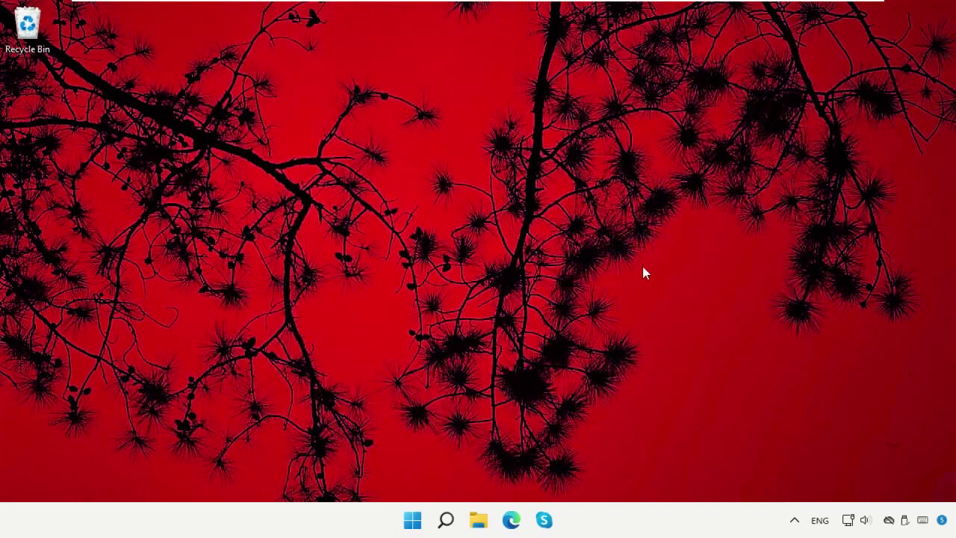
Step: Open the Other troubleshooters page under the System Troubleshoot settings
right_click(410, 523)
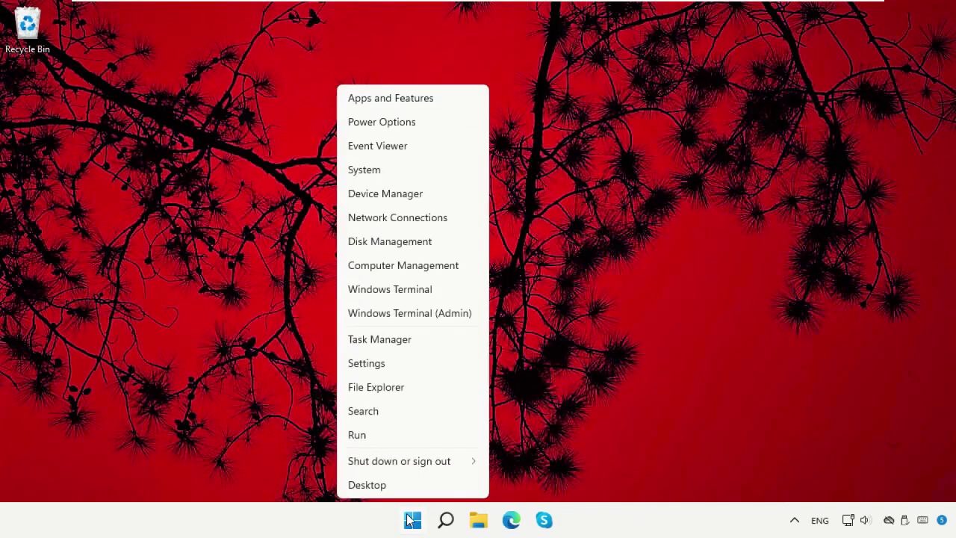
left_click(395, 378)
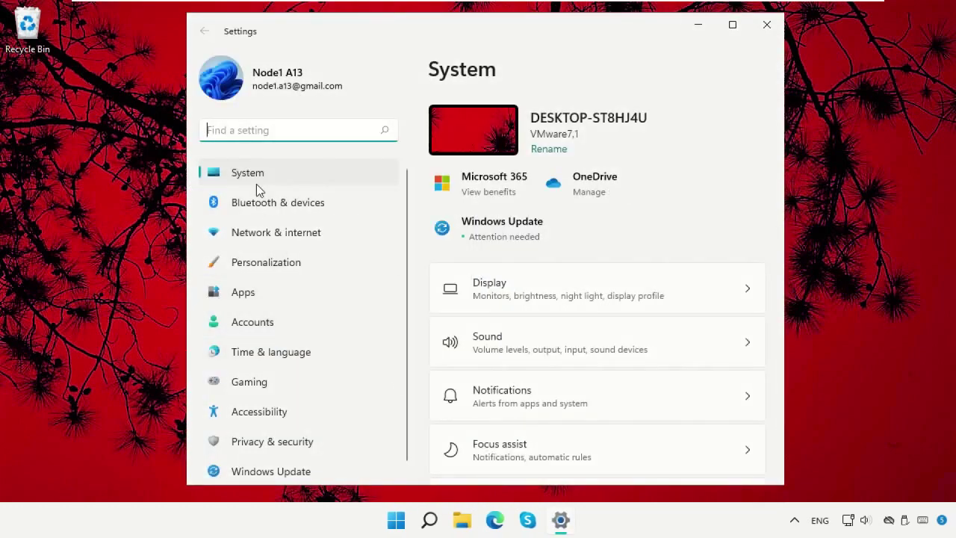
scroll(671, 316, "down", 3)
scroll(671, 315, "down", 10)
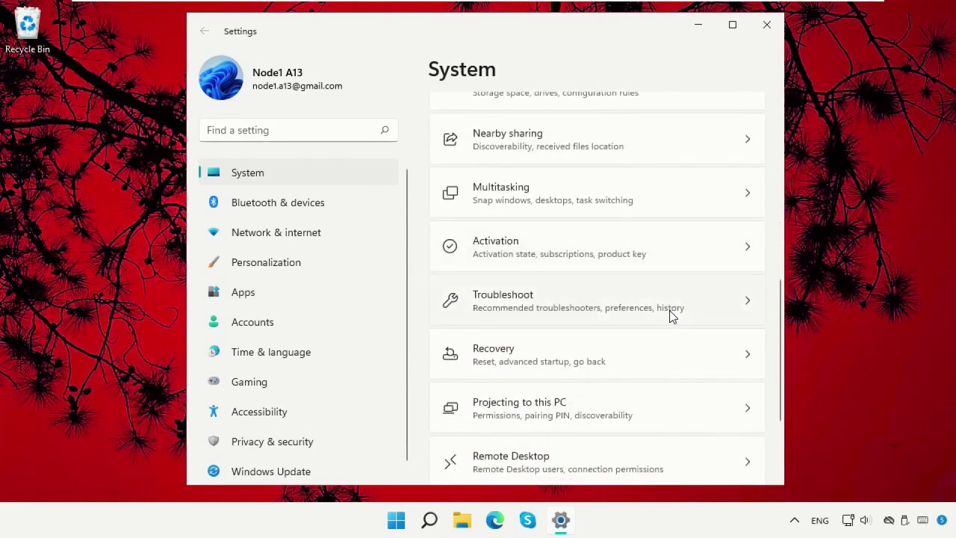
left_click(671, 315)
scroll(670, 316, "down", 1)
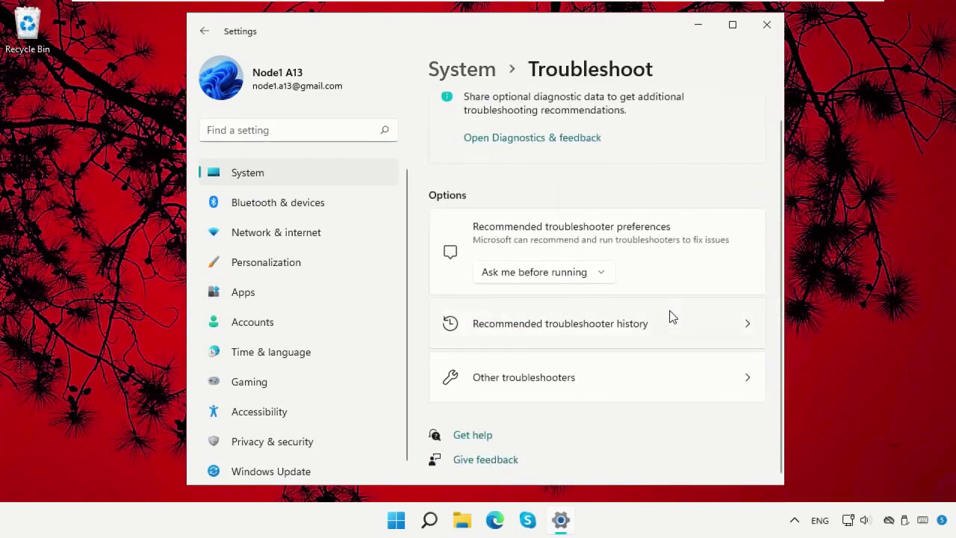
left_click(681, 391)
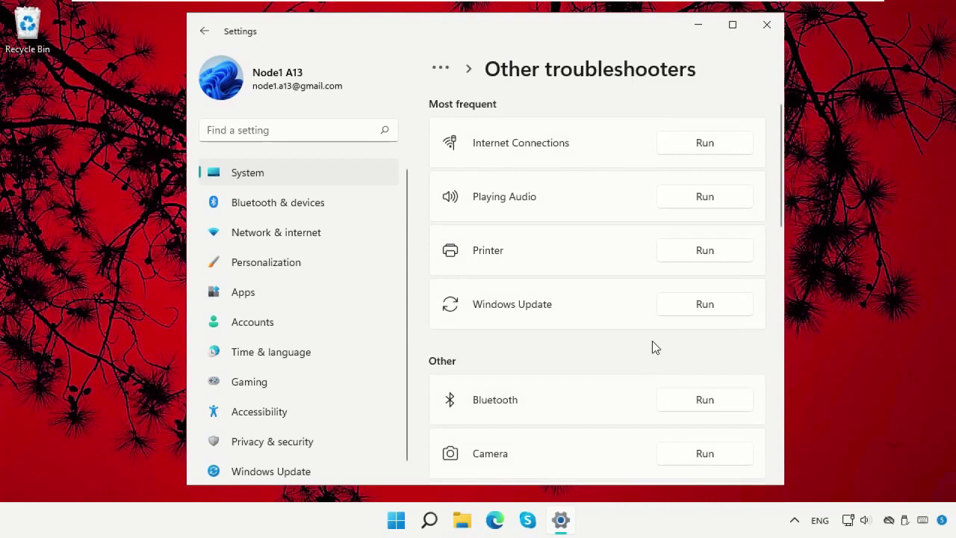
Step: Run the Search and Indexing troubleshooter with all five listed problems selected, and close it along with Settings
scroll(653, 341, "down", 8)
scroll(653, 341, "down", 10)
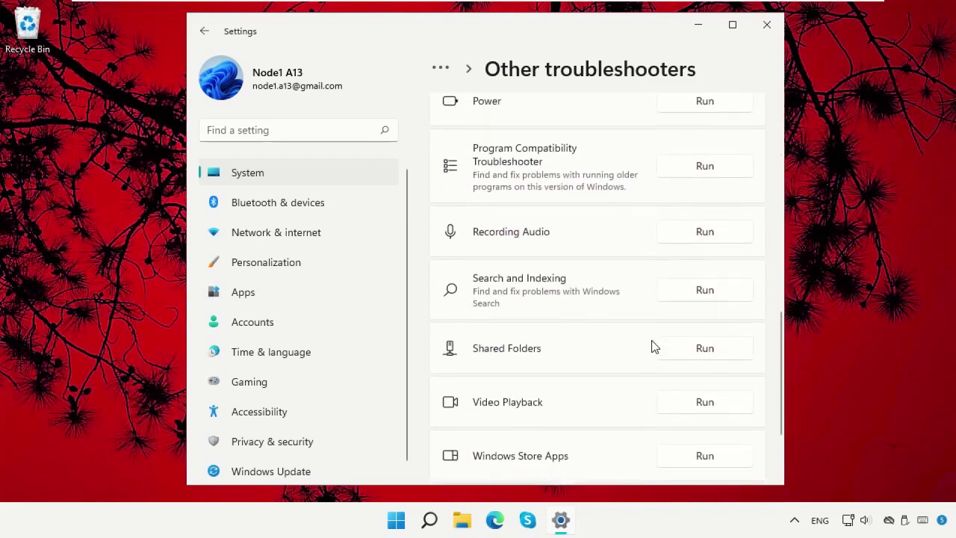
left_click(711, 284)
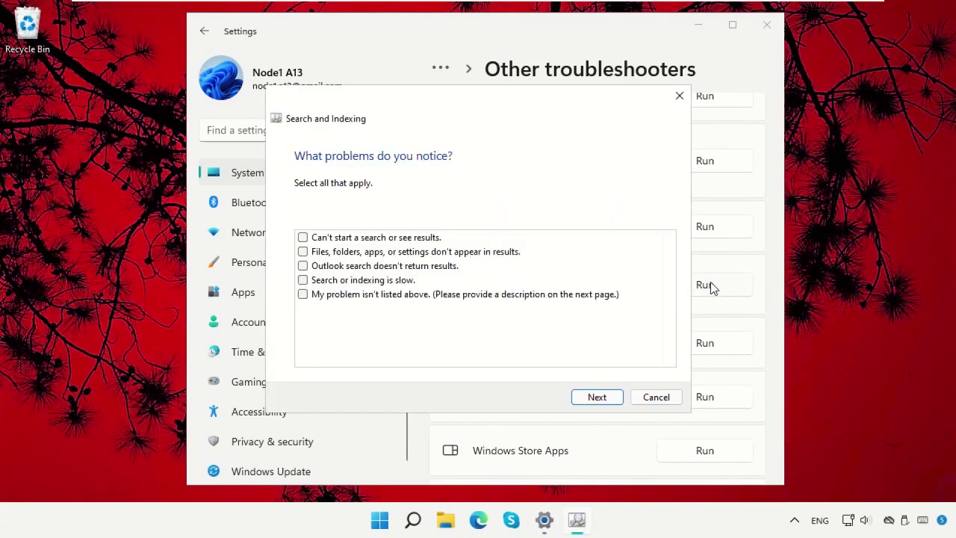
left_click(303, 238)
left_click(303, 251)
left_click(303, 266)
left_click(303, 280)
left_click(302, 294)
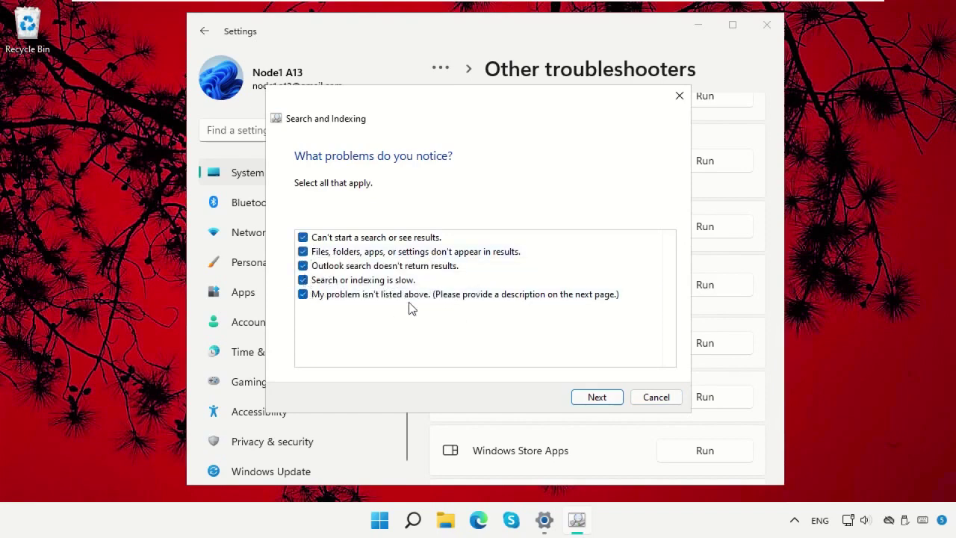
left_click(597, 397)
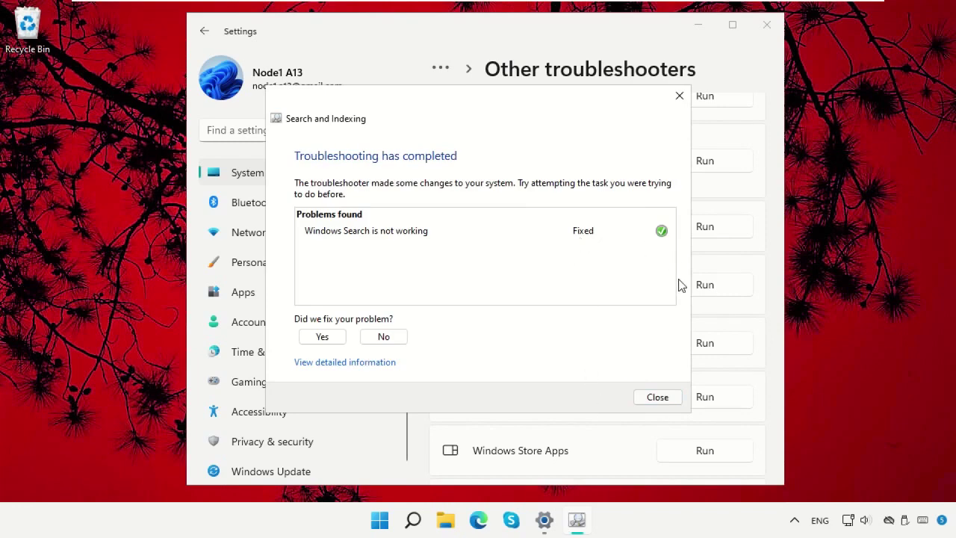
left_click(667, 398)
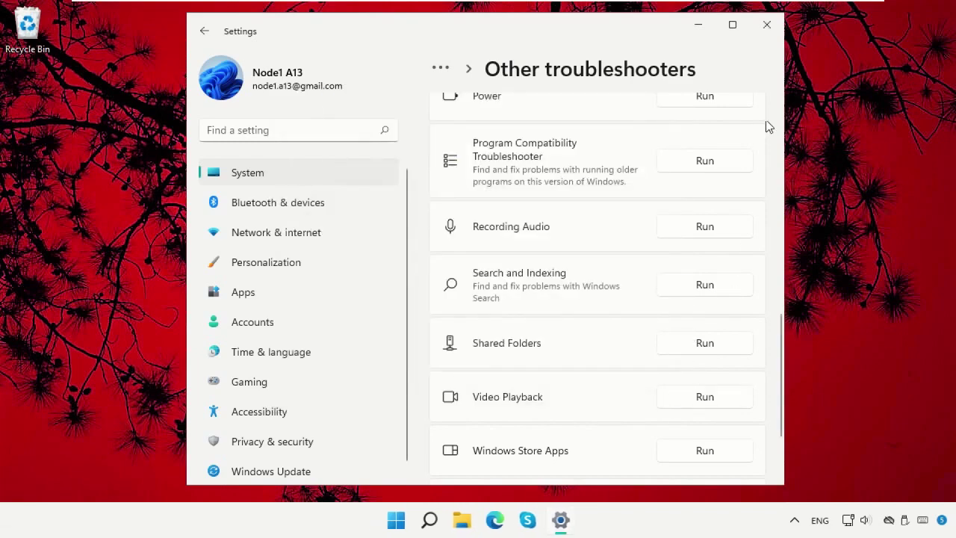
left_click(767, 25)
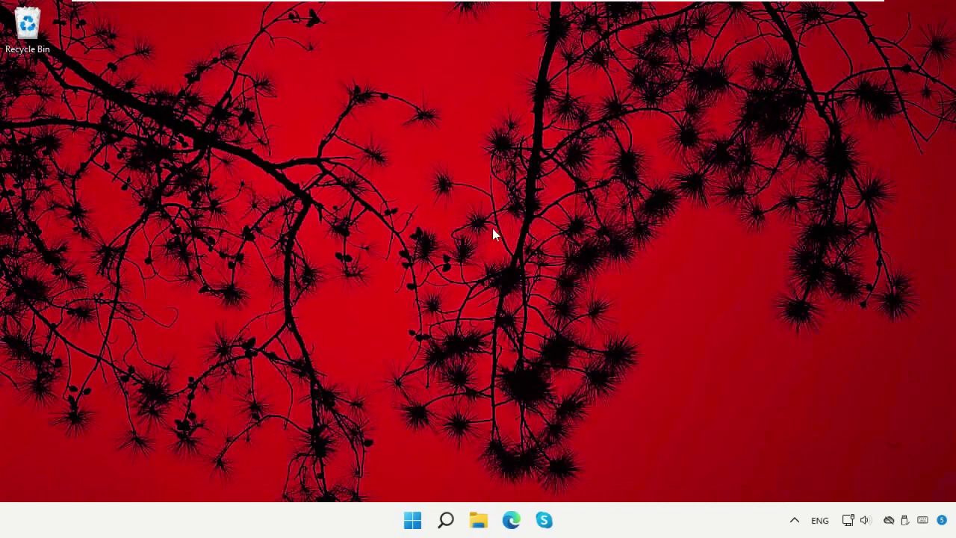
Step: Launch Control Panel as a new task, "control panel", from Task Manager and close Task Manager
right_click(413, 520)
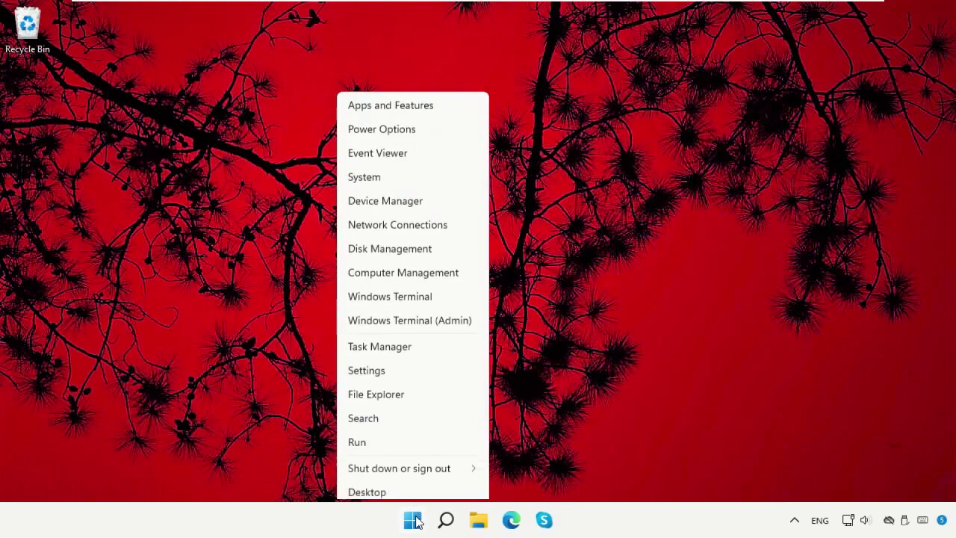
left_click(416, 339)
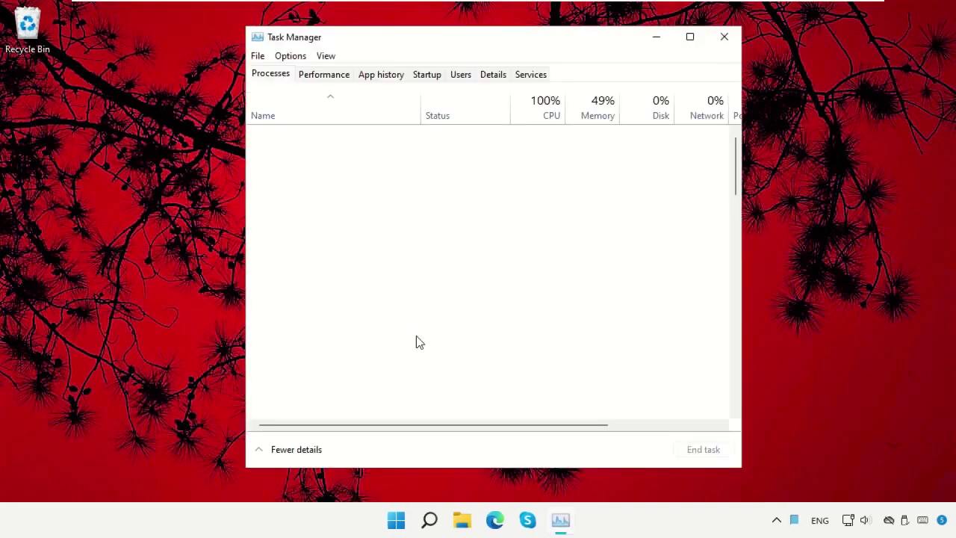
left_click(258, 56)
left_click(260, 70)
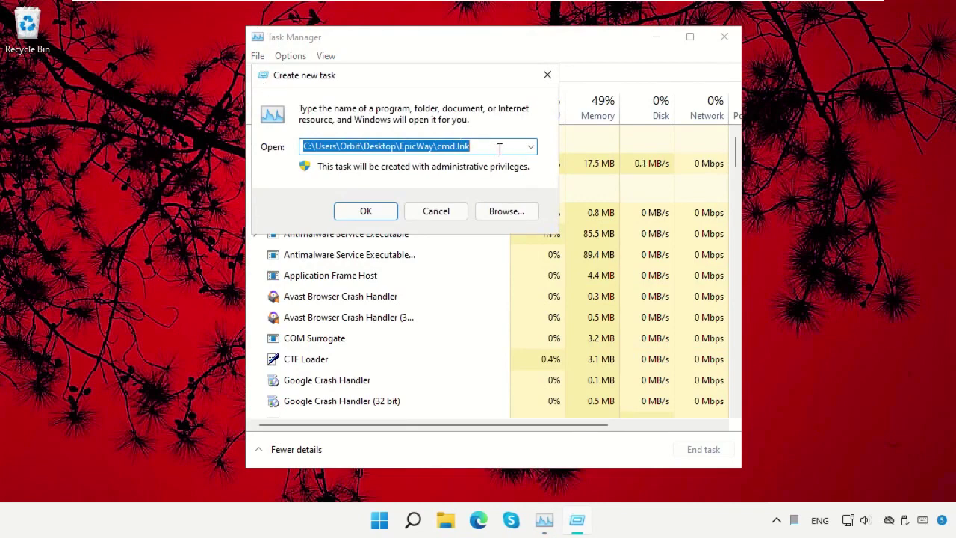
key("BackSpace")
type("control panel")
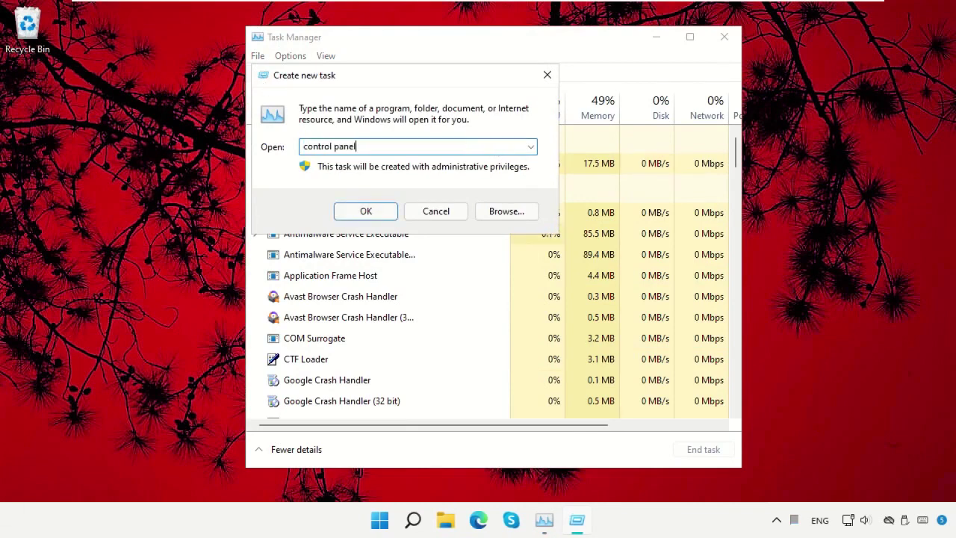
left_click(365, 211)
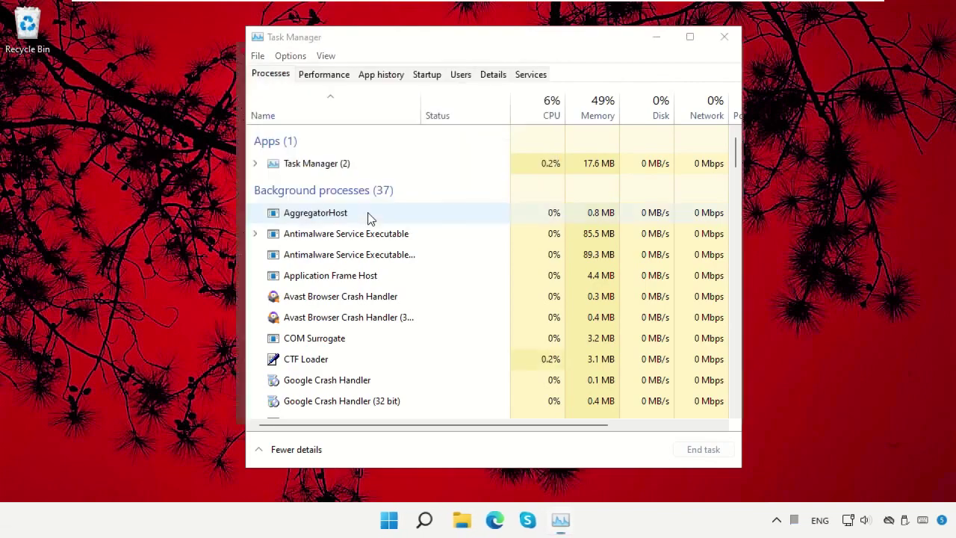
left_click(719, 39)
Step: Search Control Panel for "Indexing Options", open that item and move its dialog over the Control Panel window
left_click(711, 57)
type("Indexing Options")
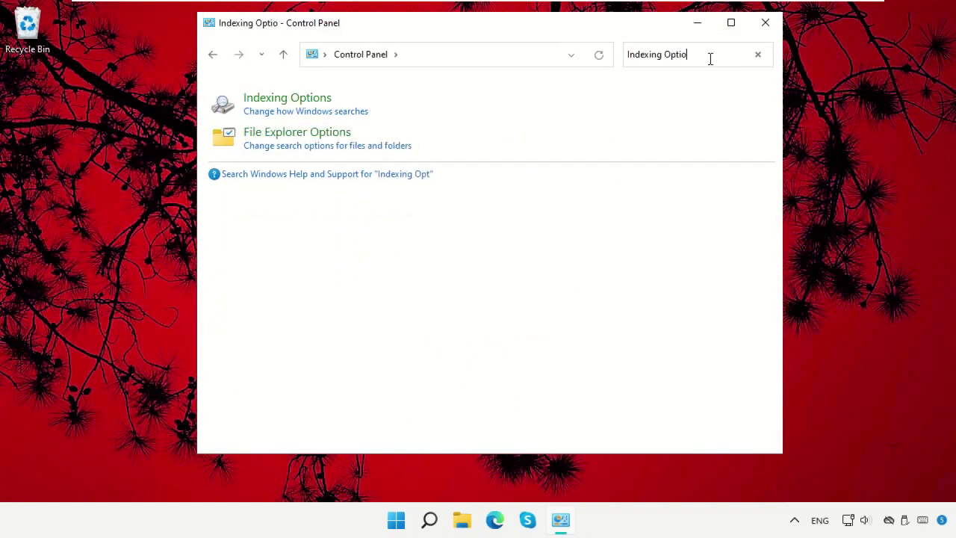
left_click(265, 101)
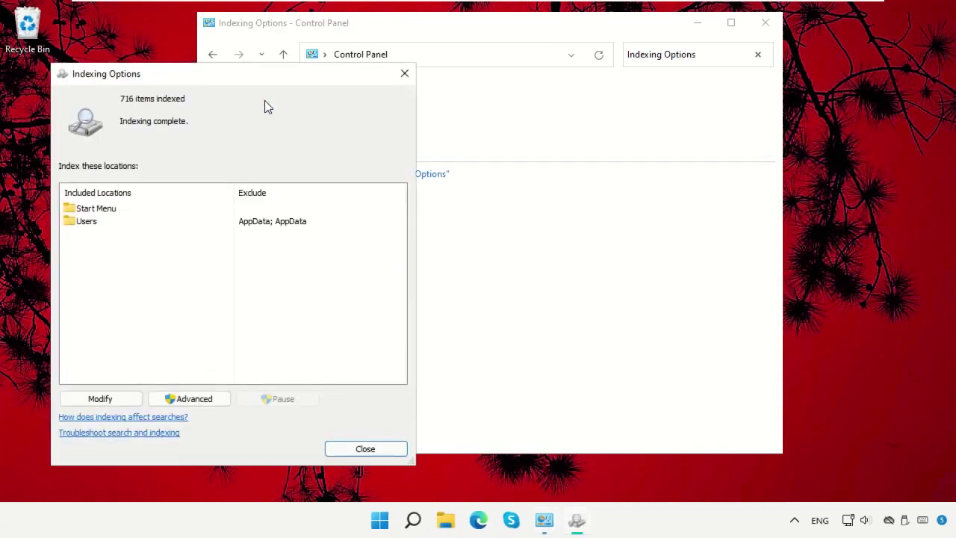
left_click_drag(269, 74, 521, 38)
Step: Add Local Disk (C:) and Local Disk (E:) to the indexed locations, confirm and close Indexing Options
left_click(348, 353)
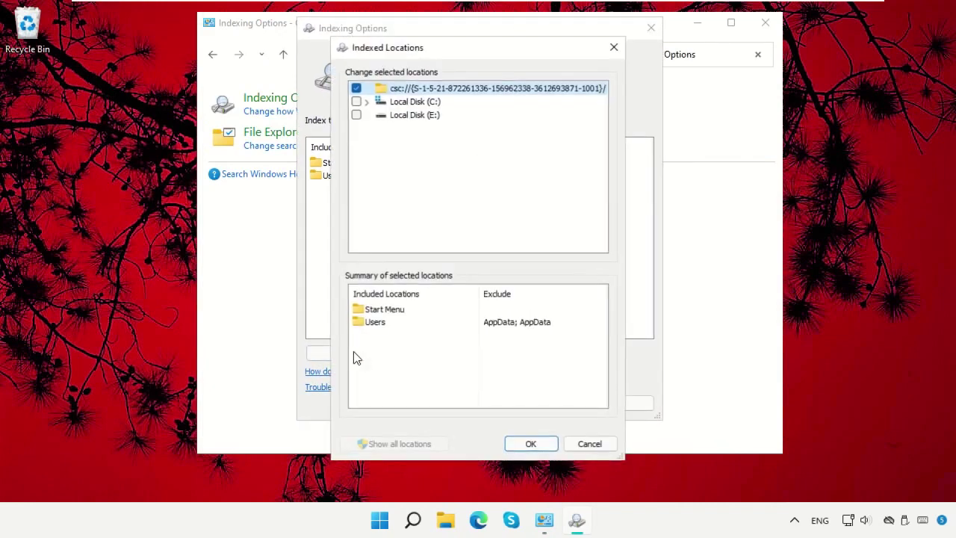
left_click(355, 99)
left_click(355, 114)
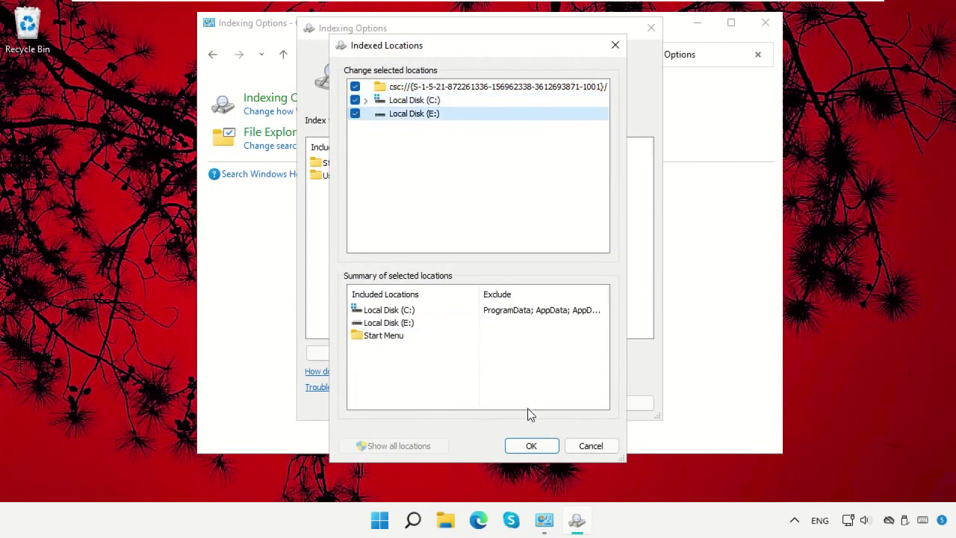
left_click(531, 446)
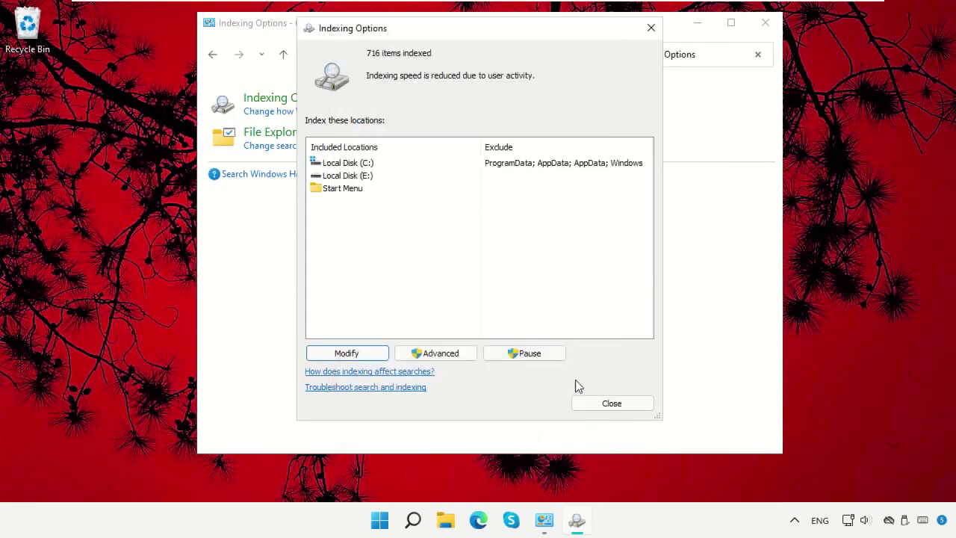
left_click(612, 403)
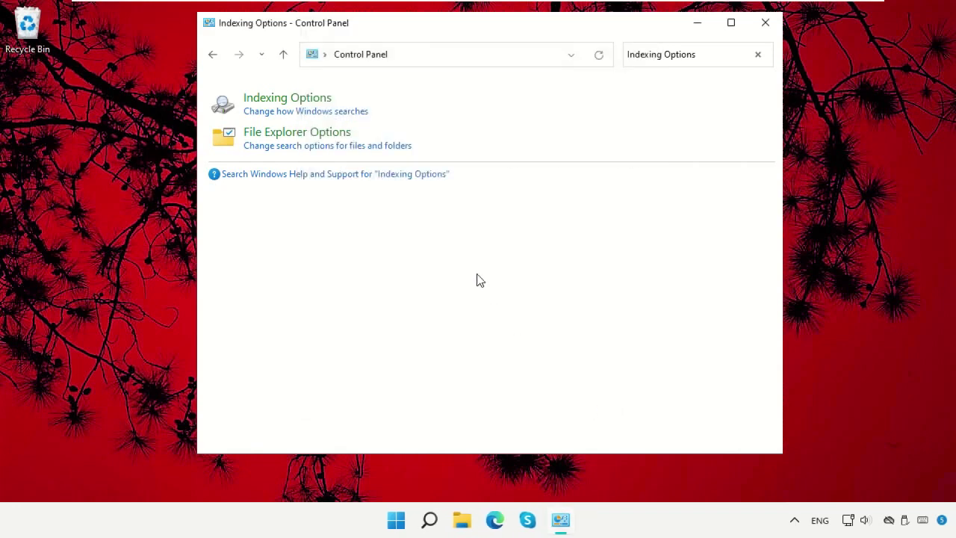